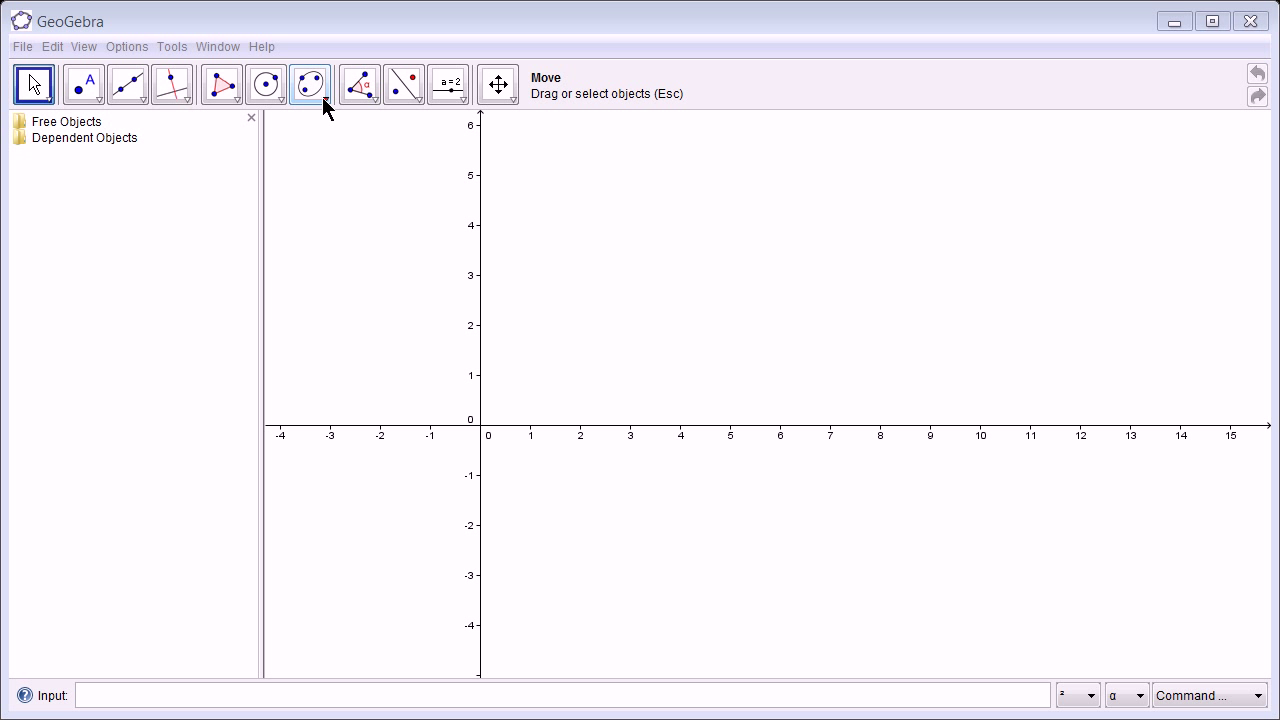
Open the Graphics View settings and select the x-axis minimum value of -4.3.
{"action": "left_click", "coordinate": [171, 57]}
{"action": "left_click", "coordinate": [171, 48]}
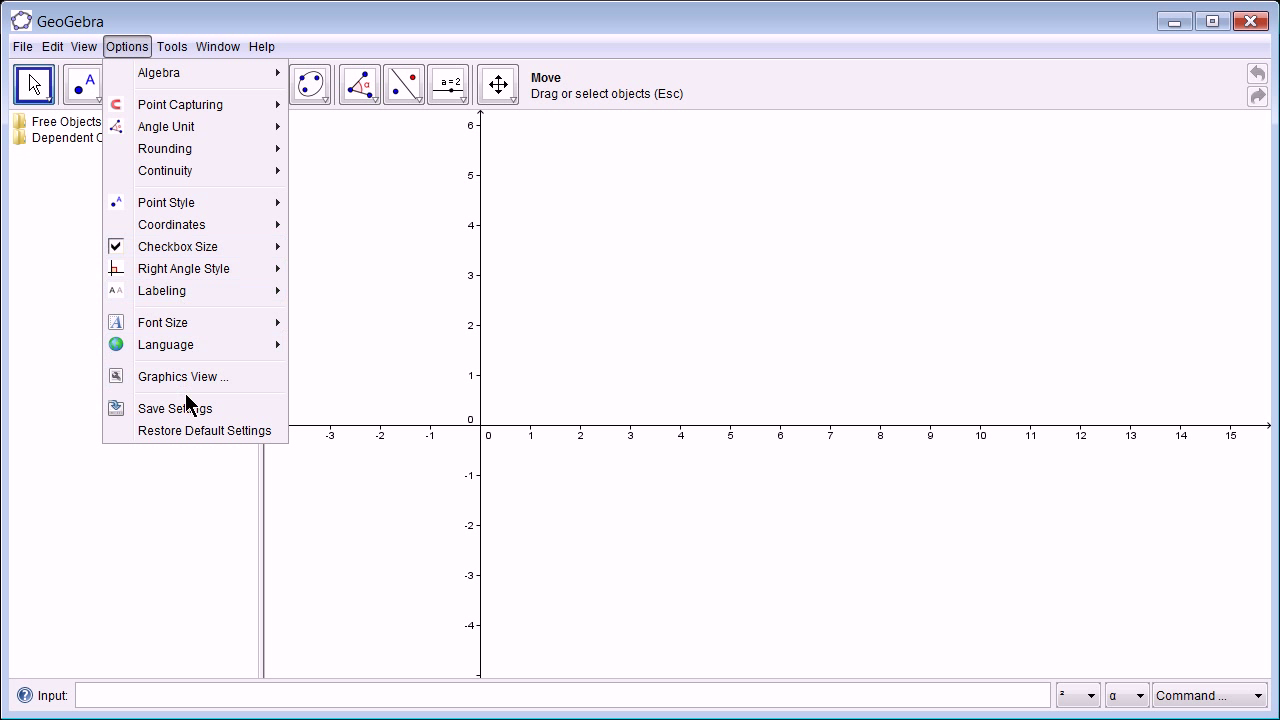
{"action": "left_click", "coordinate": [193, 377]}
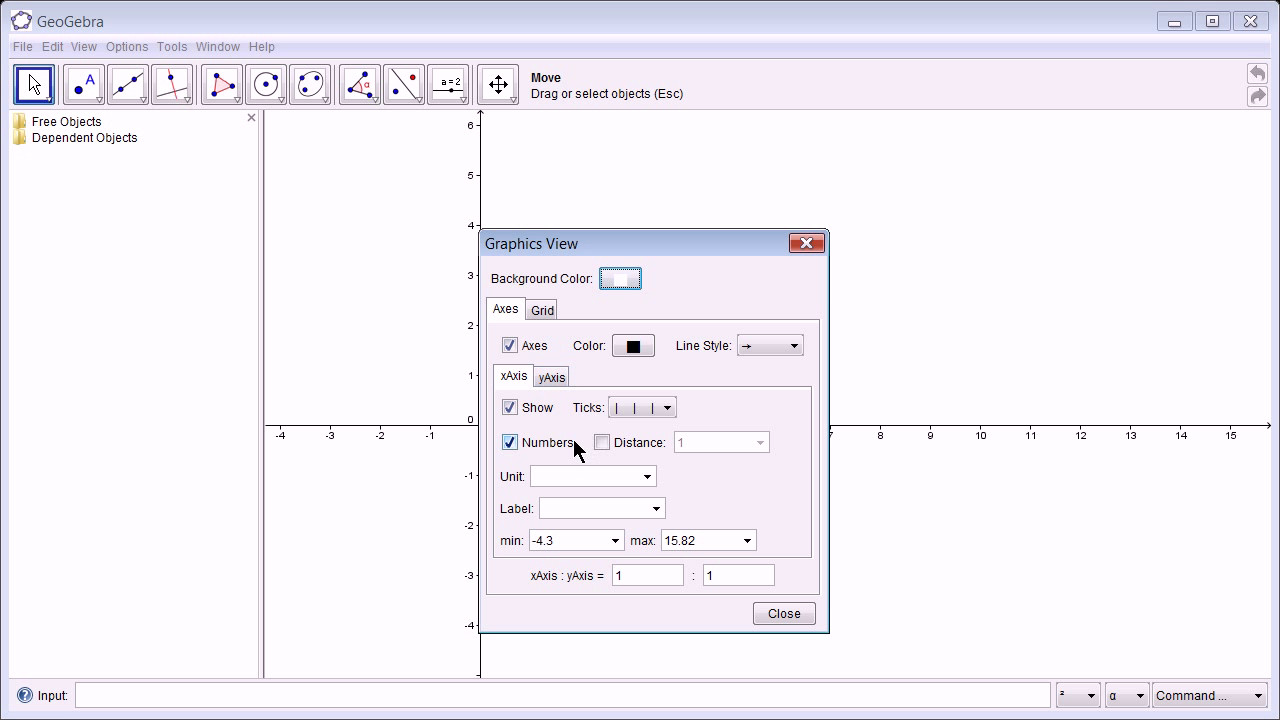
{"action": "left_click", "coordinate": [806, 244]}
{"action": "left_click", "coordinate": [125, 47]}
{"action": "mouse_move", "coordinate": [84, 49]}
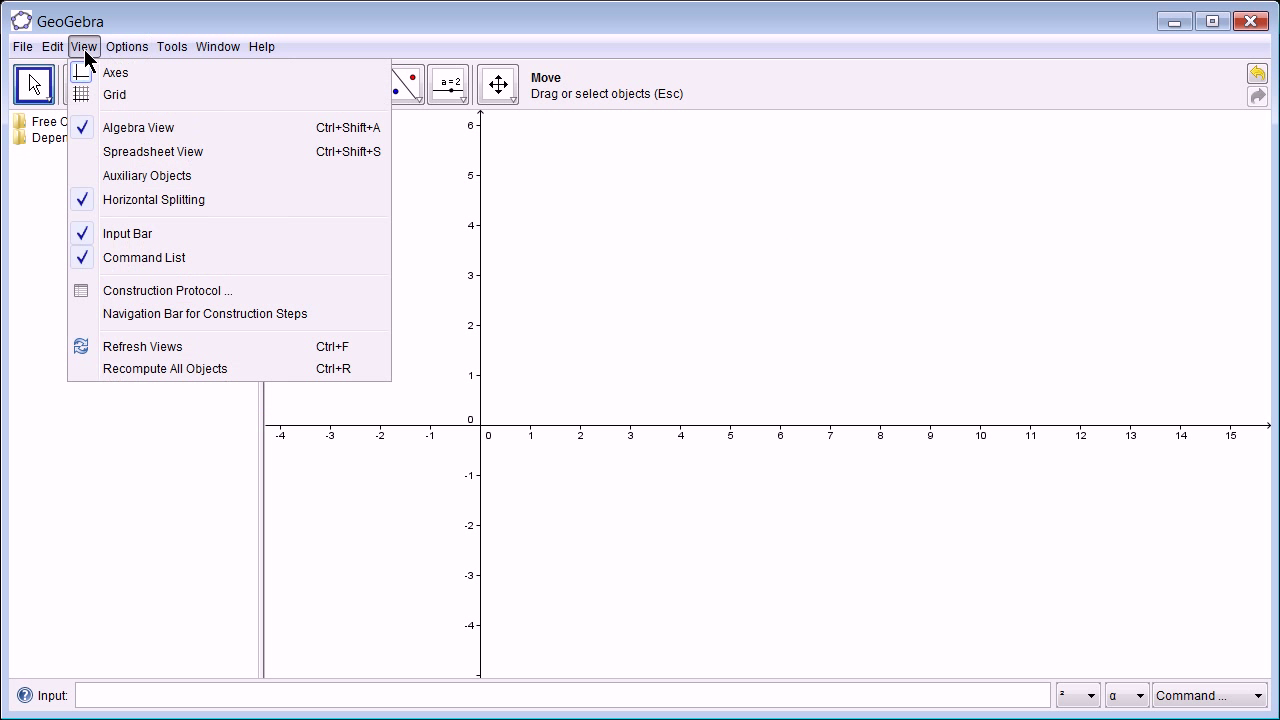
{"action": "mouse_move", "coordinate": [123, 46]}
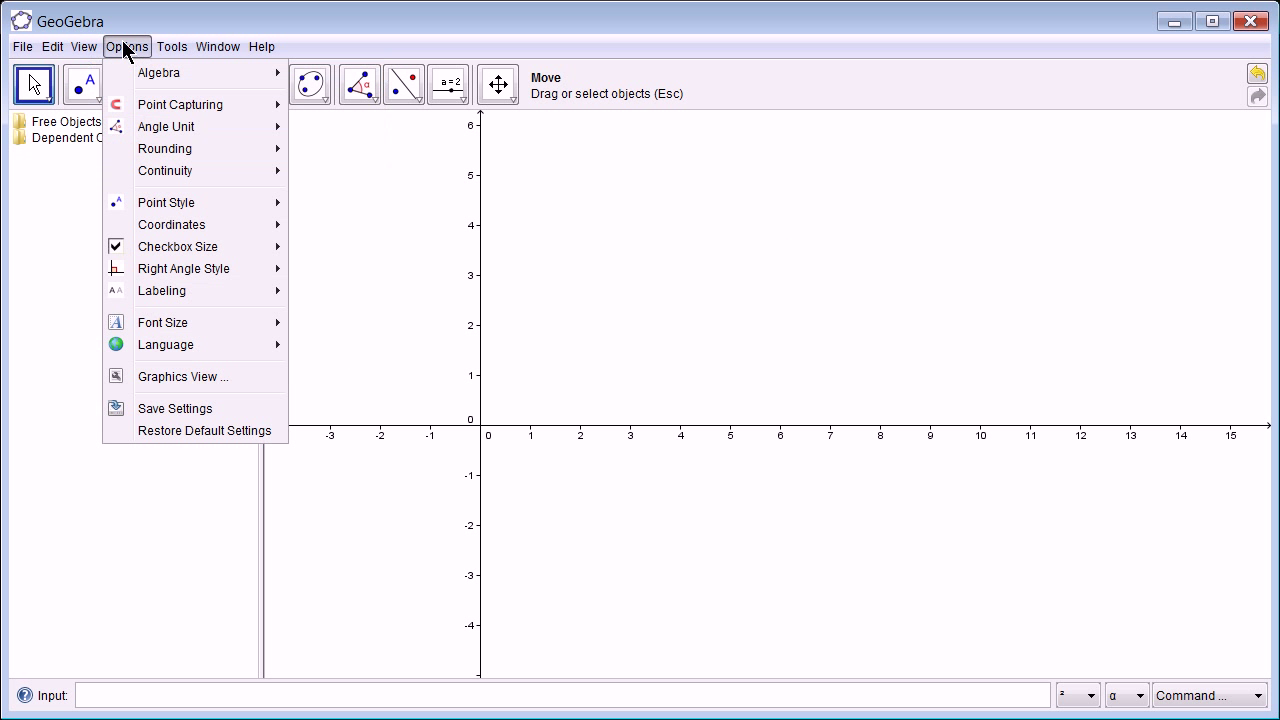
{"action": "left_click", "coordinate": [193, 376]}
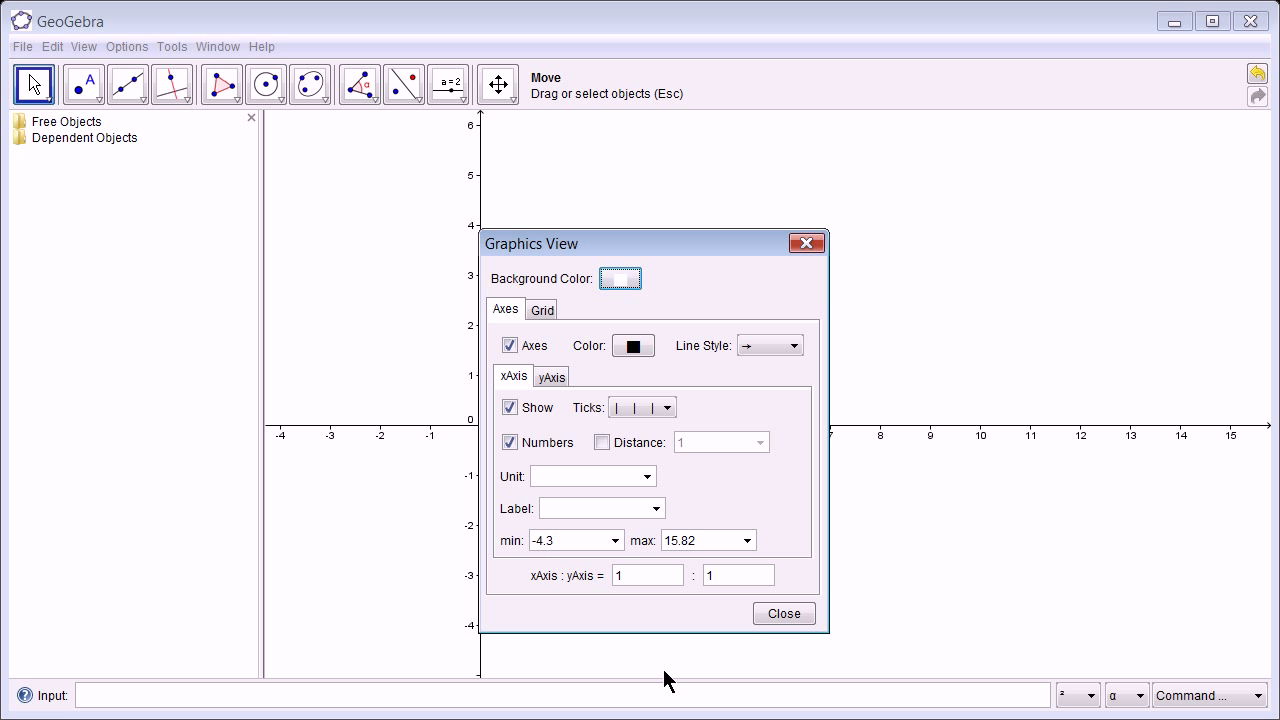
{"action": "left_click", "coordinate": [577, 540]}
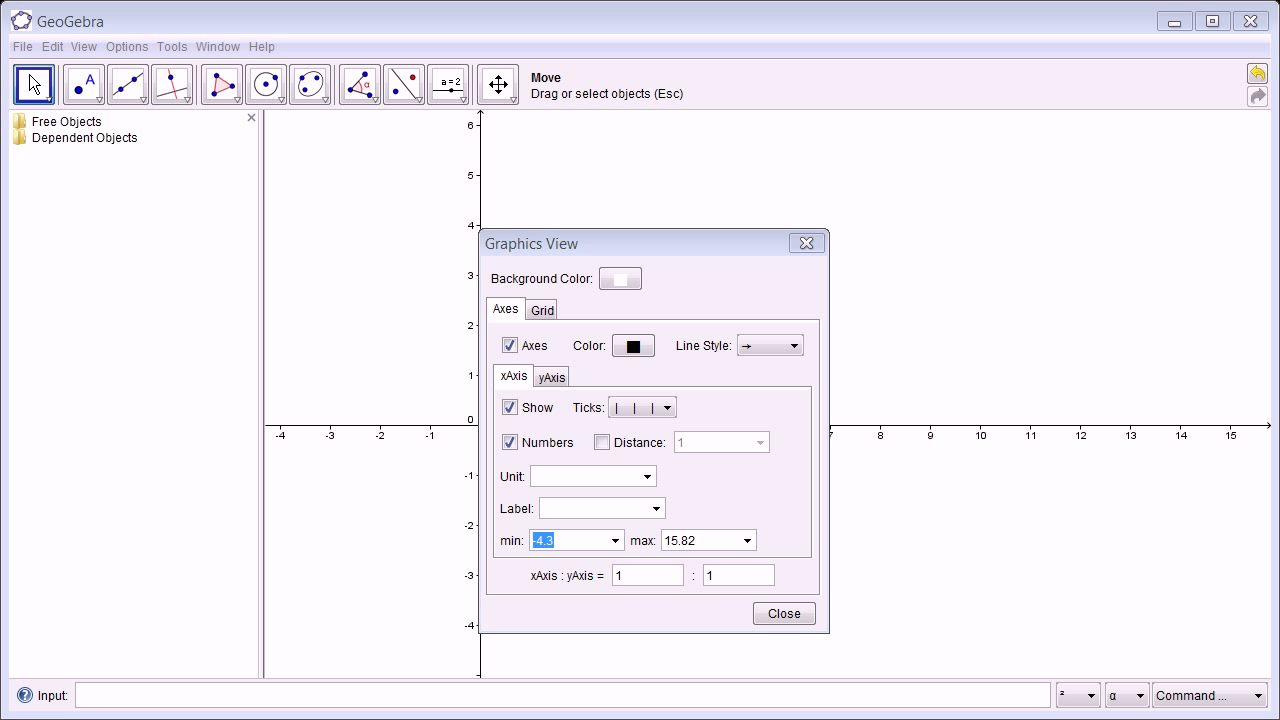
Dismiss the update pop-up and set the x-axis range from -100 to 100.
{"action": "left_click", "coordinate": [696, 714]}
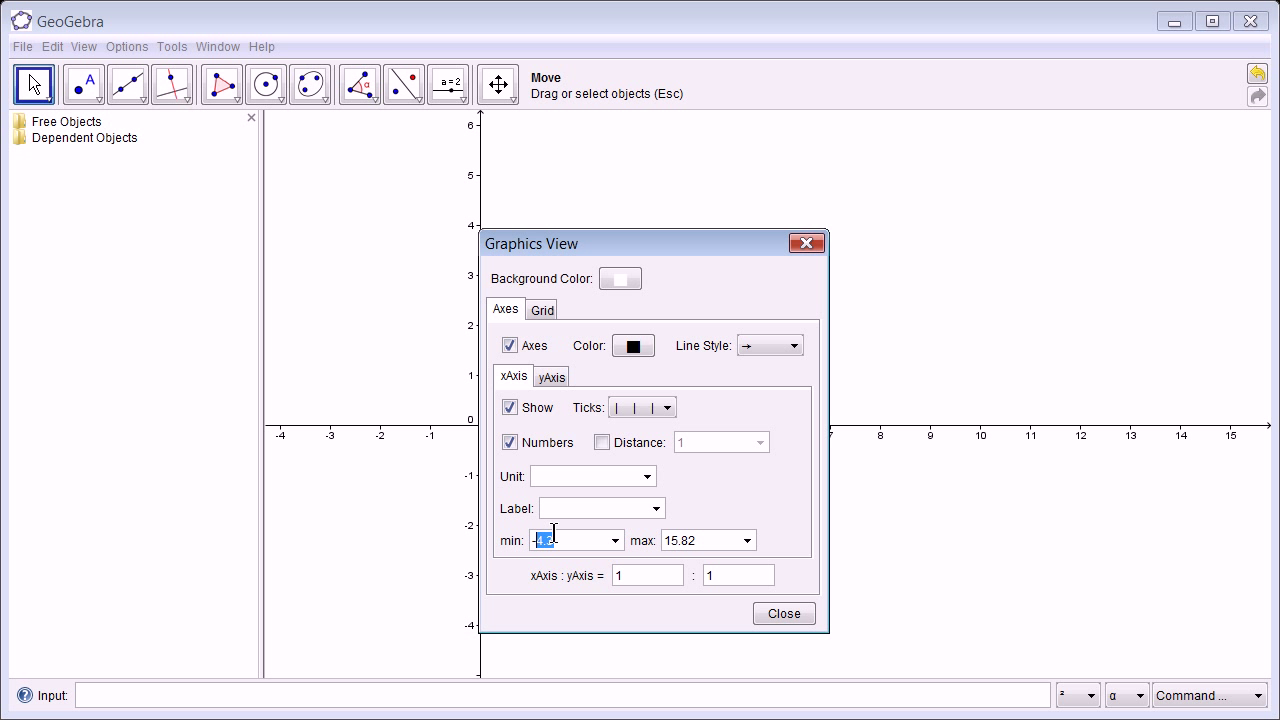
{"action": "type", "text": "-100"}
{"action": "key", "text": "Tab"}
{"action": "key", "text": "BackSpace"}
{"action": "key", "text": "BackSpace"}
{"action": "key", "text": "BackSpace"}
{"action": "key", "text": "BackSpace"}
{"action": "key", "text": "BackSpace"}
{"action": "type", "text": "100"}
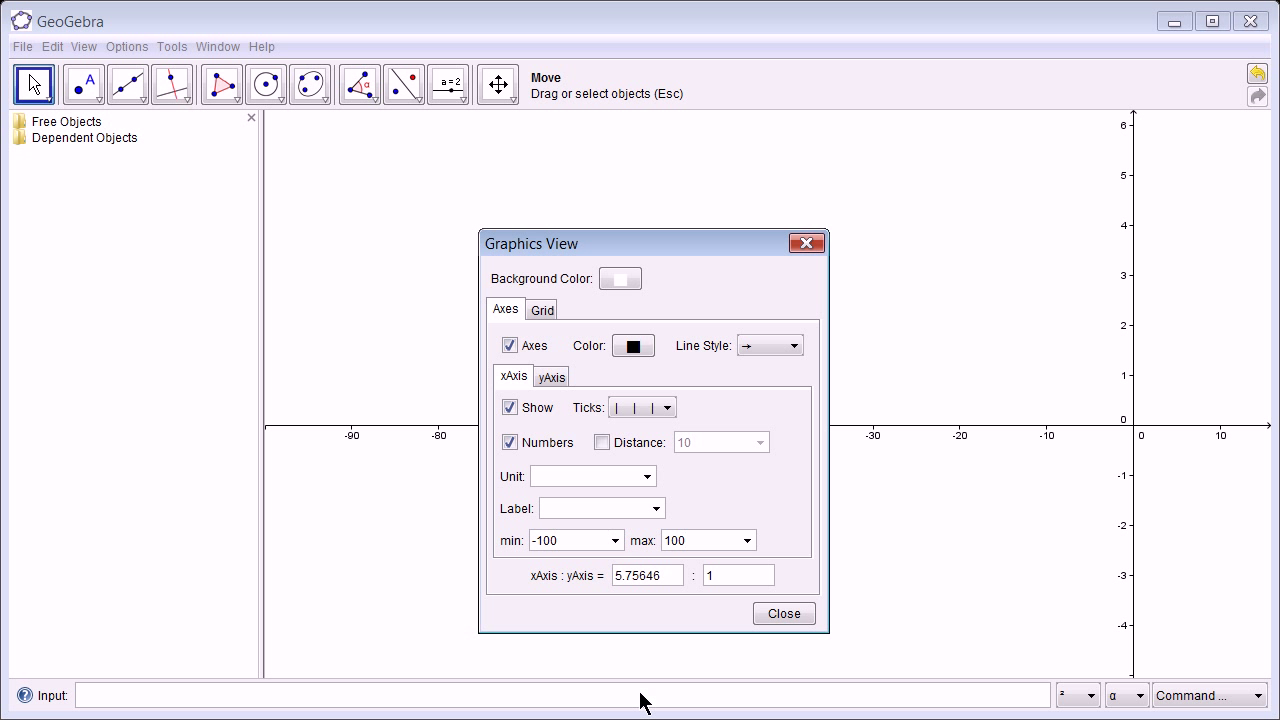
{"action": "left_click", "coordinate": [662, 575]}
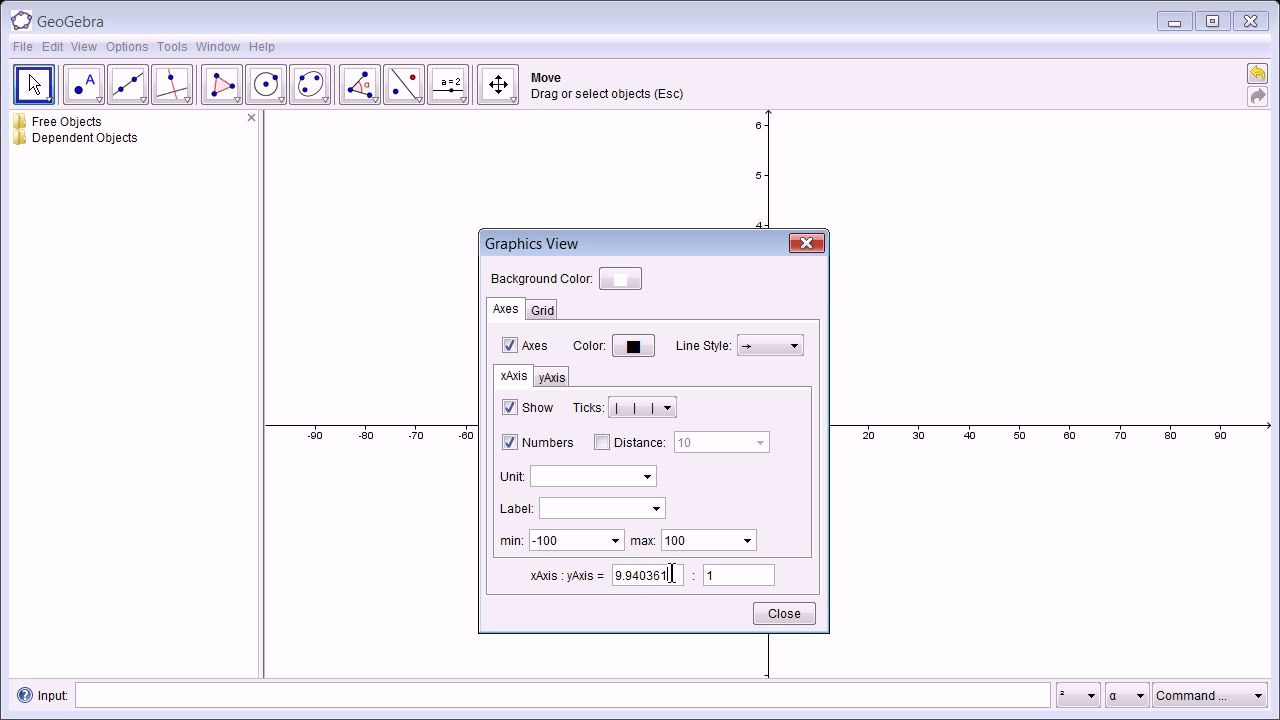
Set the y-axis range to -100 to 100 and the xAxis:yAxis ratio to 1:1.
{"action": "left_click", "coordinate": [551, 378]}
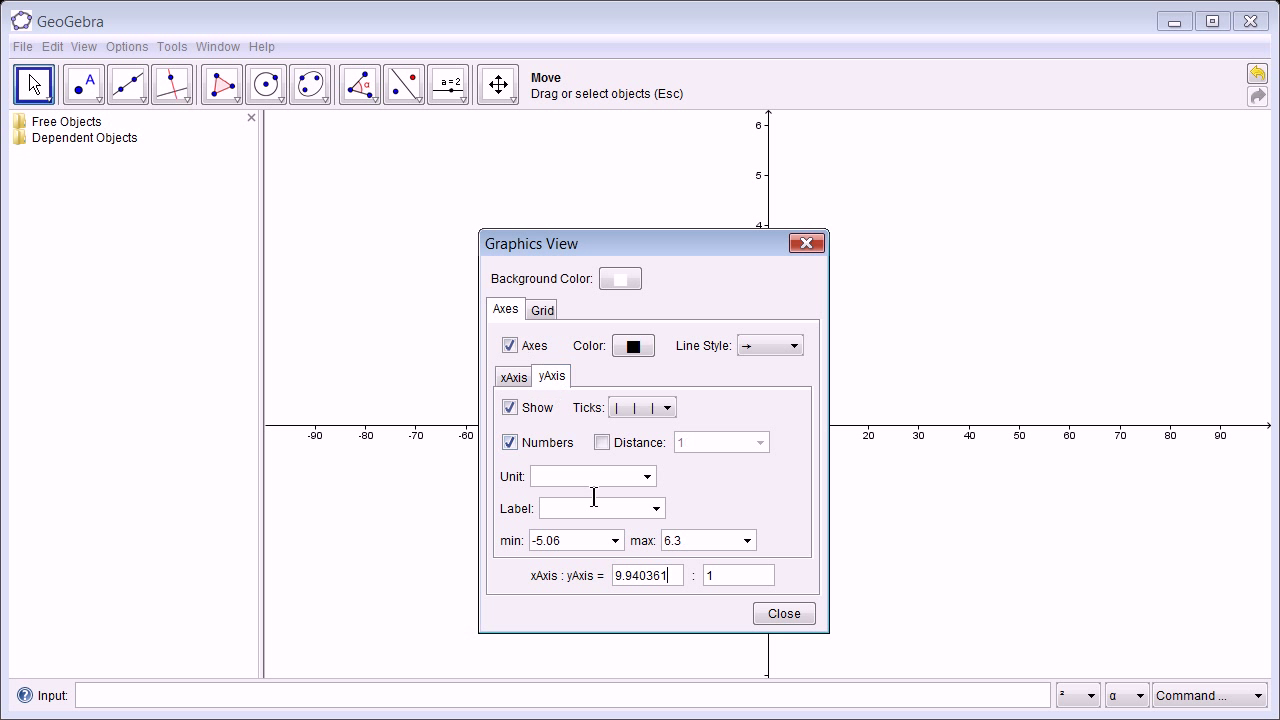
{"action": "left_click_drag", "start_coordinate": [574, 540], "coordinate": [532, 545]}
{"action": "type", "text": "-100"}
{"action": "left_click_drag", "start_coordinate": [686, 541], "coordinate": [630, 528]}
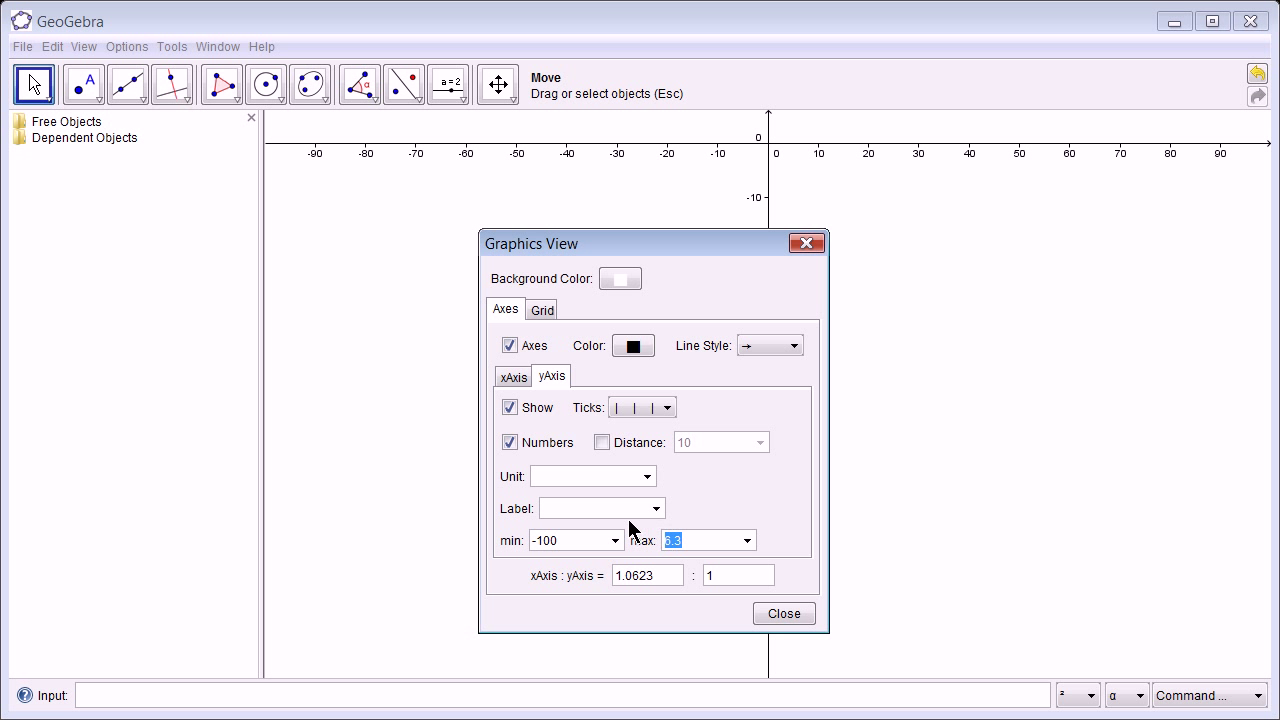
{"action": "type", "text": "100"}
{"action": "key", "text": "Return"}
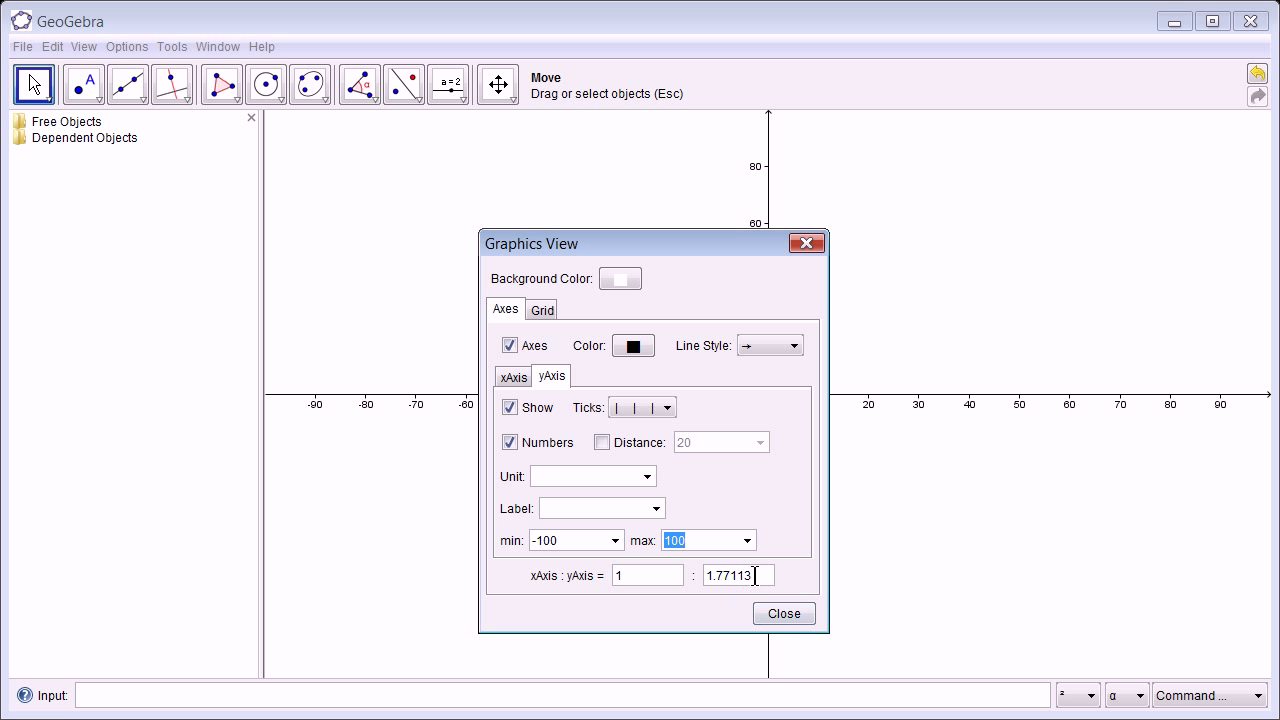
{"action": "left_click_drag", "start_coordinate": [756, 575], "coordinate": [692, 567]}
{"action": "type", "text": "1"}
{"action": "key", "text": "Return"}
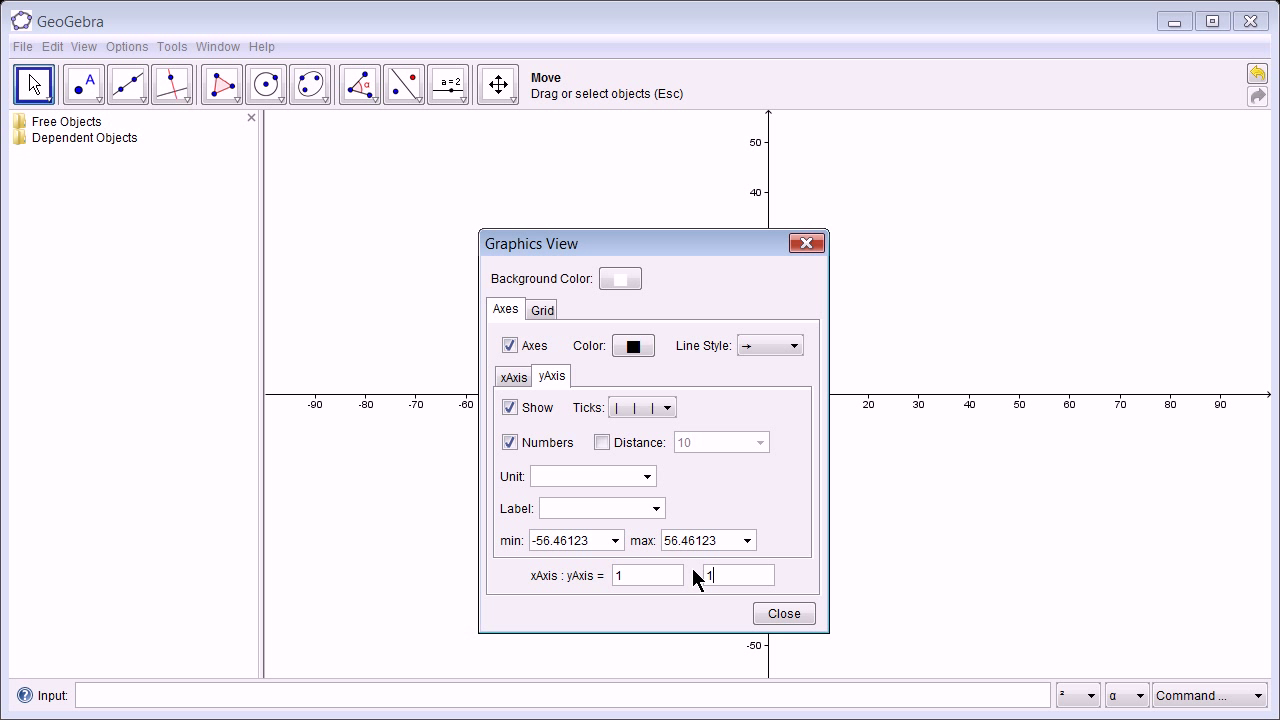
Draw circle c centred at (50, 0) through (11.93, 7.95), with point A at the origin.
{"action": "left_click", "coordinate": [767, 613]}
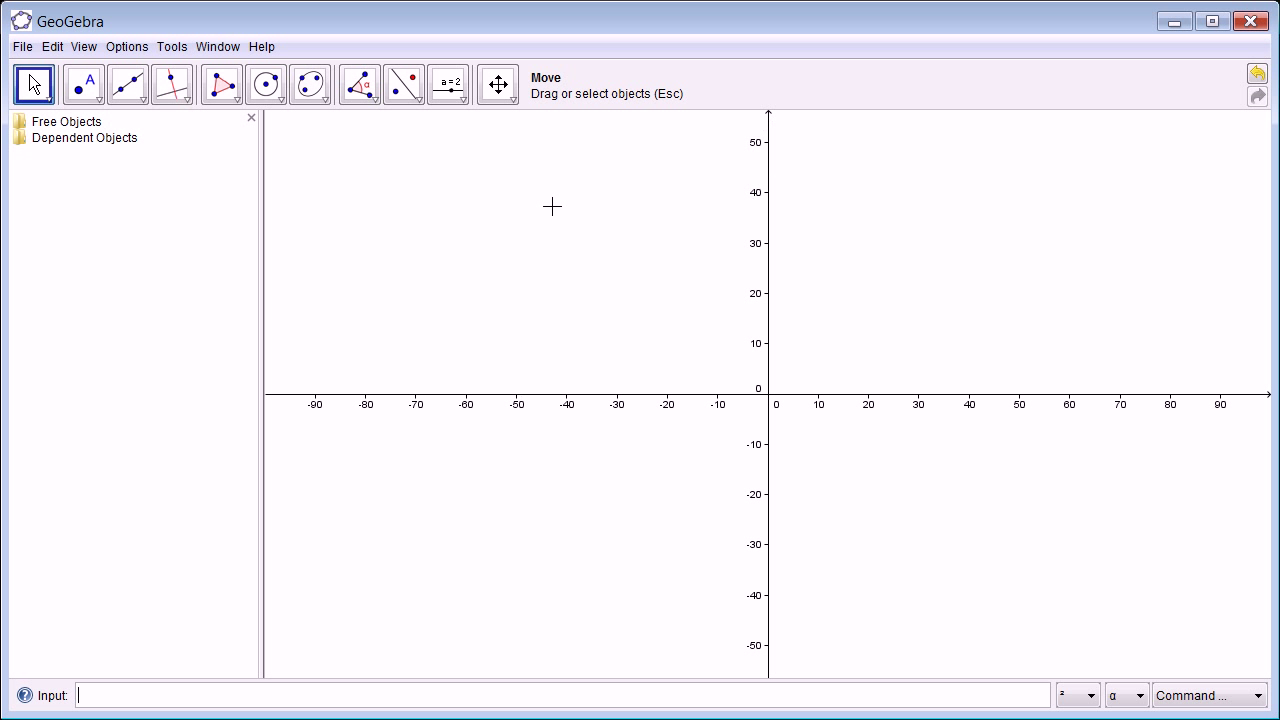
{"action": "left_click", "coordinate": [276, 95]}
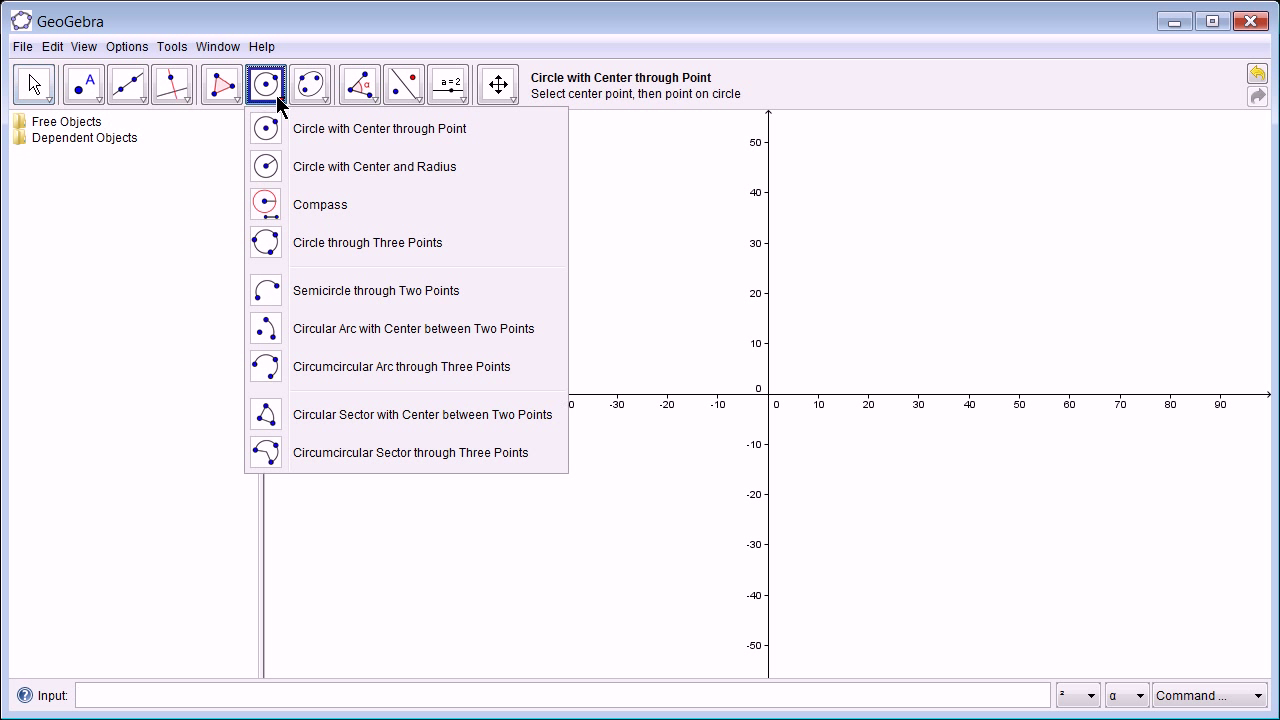
{"action": "left_click", "coordinate": [268, 136]}
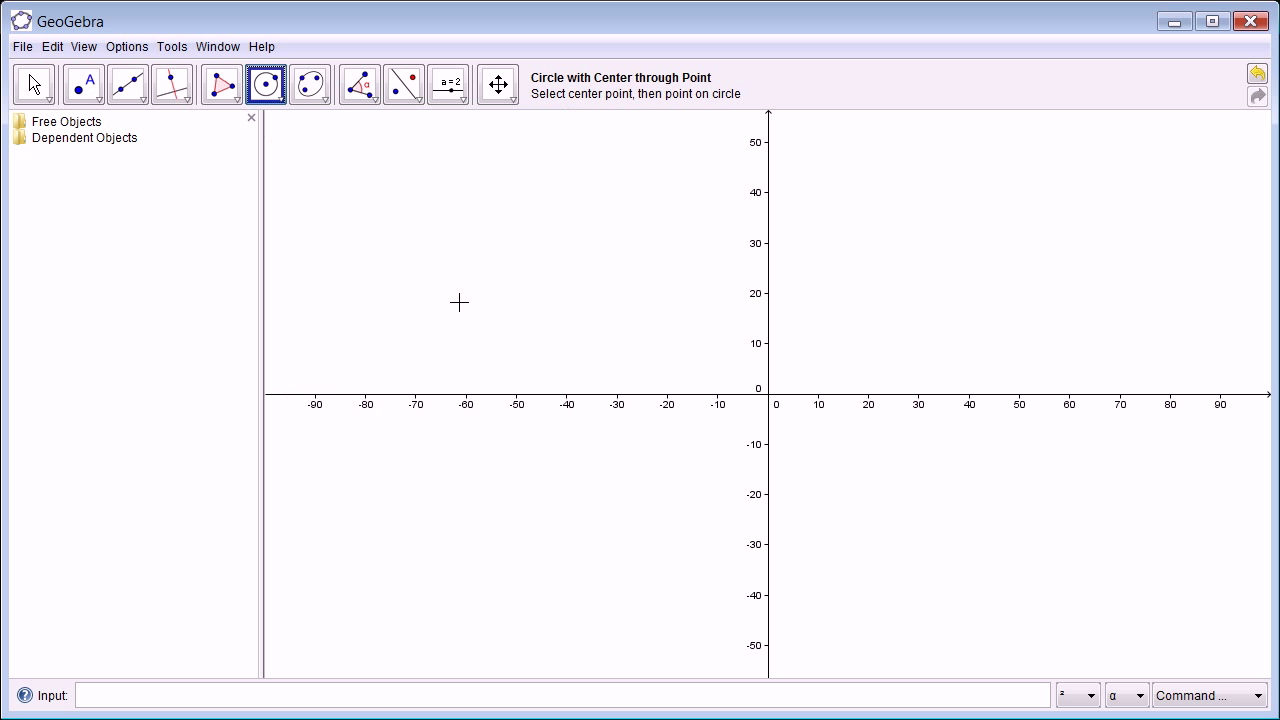
{"action": "left_click", "coordinate": [769, 392]}
{"action": "left_click", "coordinate": [1019, 397]}
{"action": "left_click", "coordinate": [827, 355]}
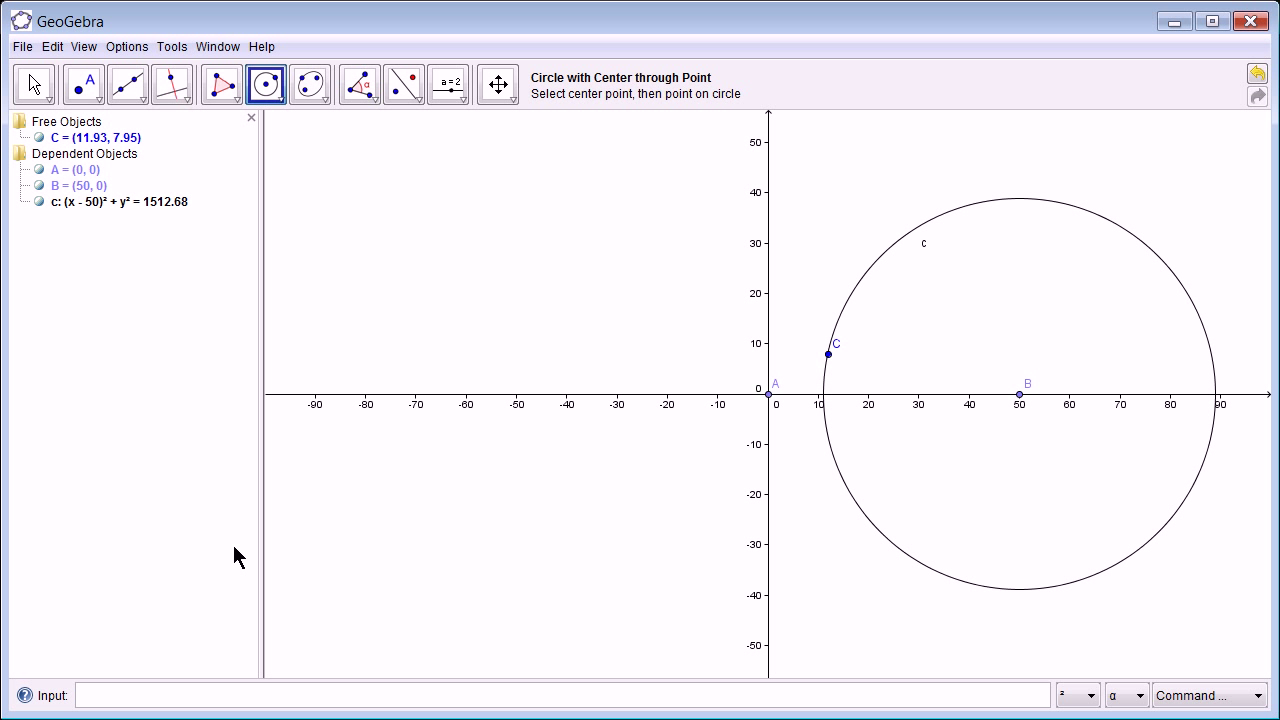
Enter the function 1+2sin(3(x+4)) in the Input bar.
{"action": "left_click", "coordinate": [110, 690]}
{"action": "type", "text": "a=2"}
{"action": "key", "text": "BackSpace"}
{"action": "key", "text": "BackSpace"}
{"action": "type", "text": "="}
{"action": "key", "text": "BackSpace"}
{"action": "key", "text": "BackSpace"}
{"action": "type", "text": "1+2si"}
{"action": "type", "text": "3"}
{"action": "key", "text": "BackSpace"}
{"action": "key", "text": "BackSpace"}
{"action": "type", "text": "(3"}
{"action": "type", "text": "(x"}
{"action": "type", "text": "+"}
{"action": "type", "text": "2"}
{"action": "key", "text": "BackSpace"}
{"action": "type", "text": "4)"}
{"action": "key", "text": "Return"}
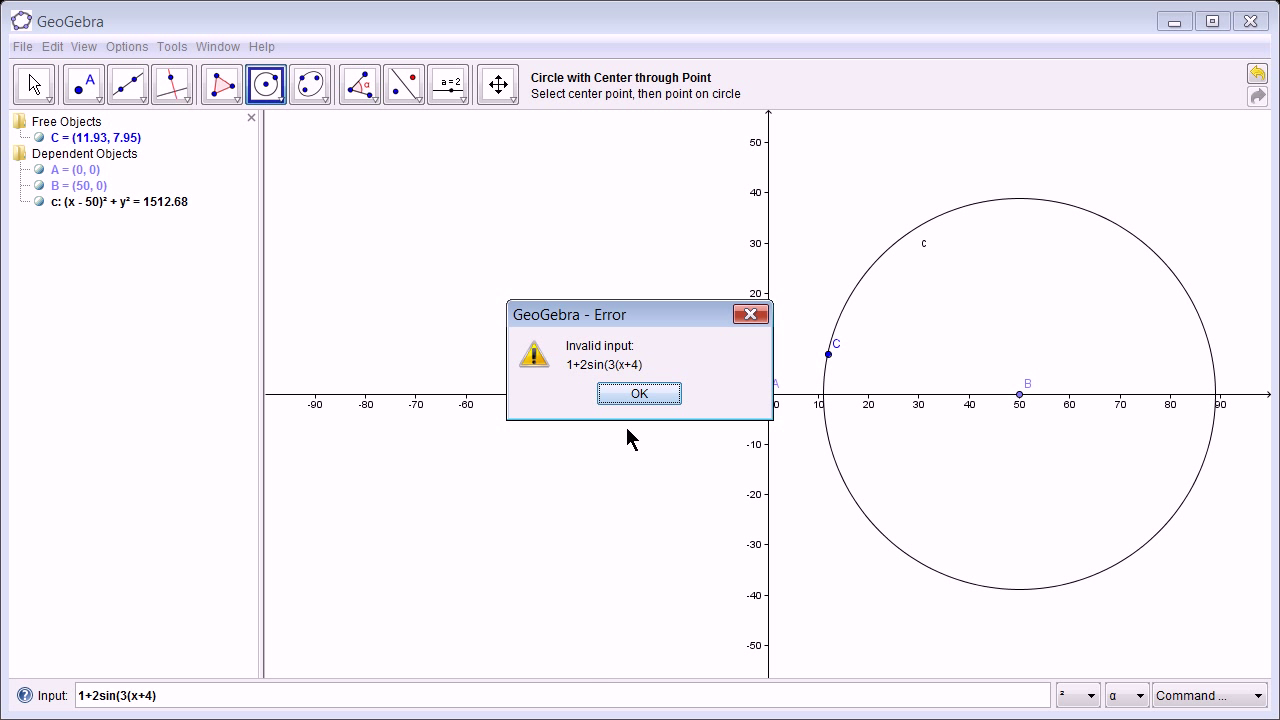
Fix the missing bracket so f(x) = 1 + 2 sin(3(x + 4)) plots, then zoom in around the origin.
{"action": "left_click", "coordinate": [627, 390]}
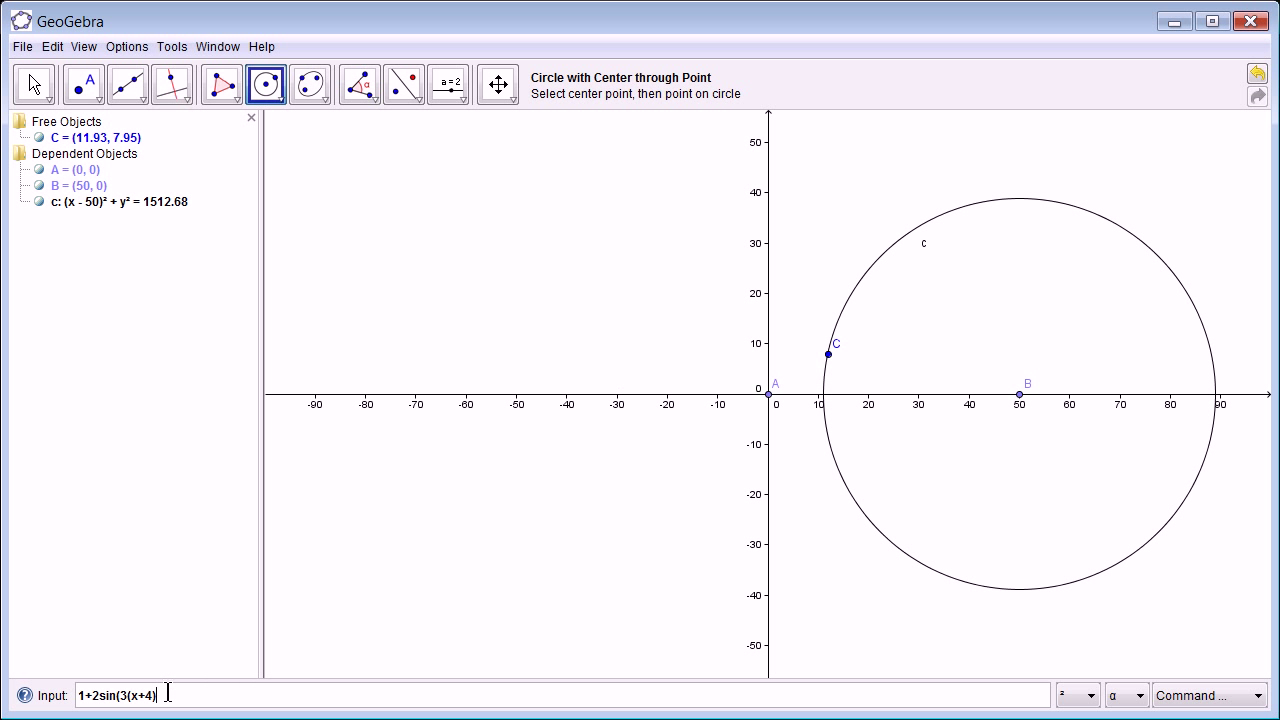
{"action": "type", "text": ")"}
{"action": "key", "text": "Return"}
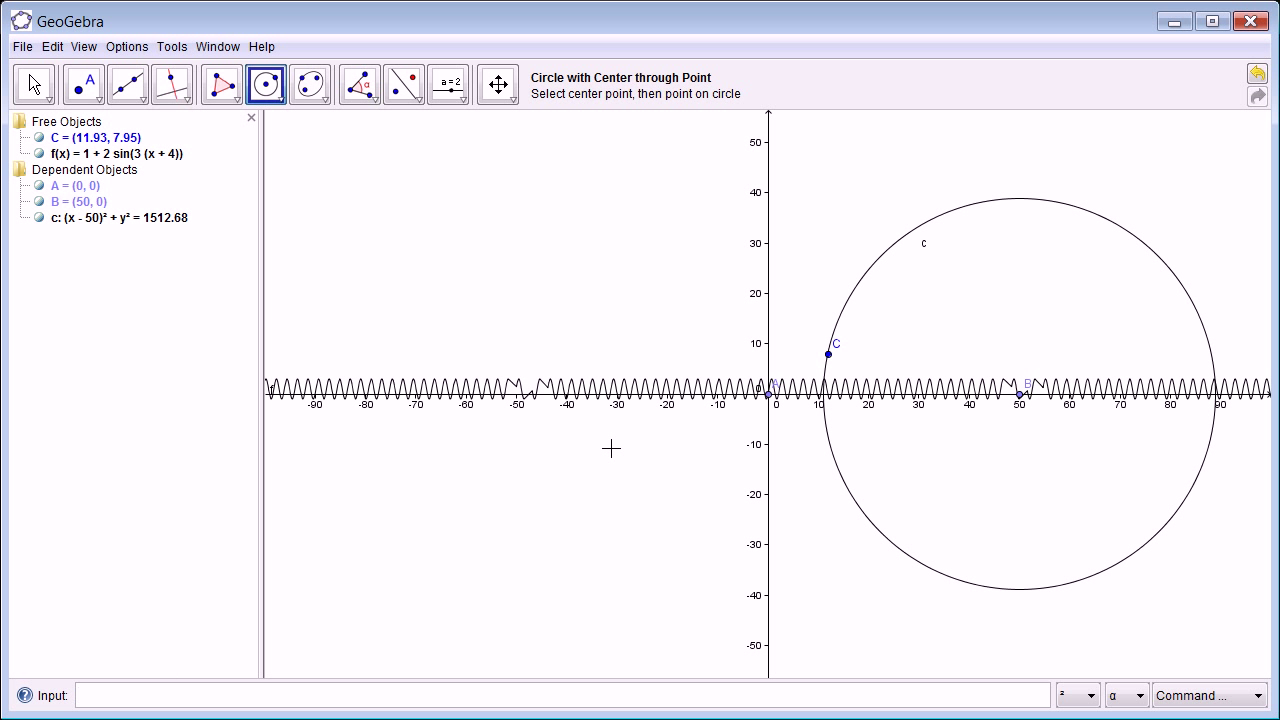
{"action": "scroll", "coordinate": [585, 430], "scroll_direction": "down", "scroll_amount": 2}
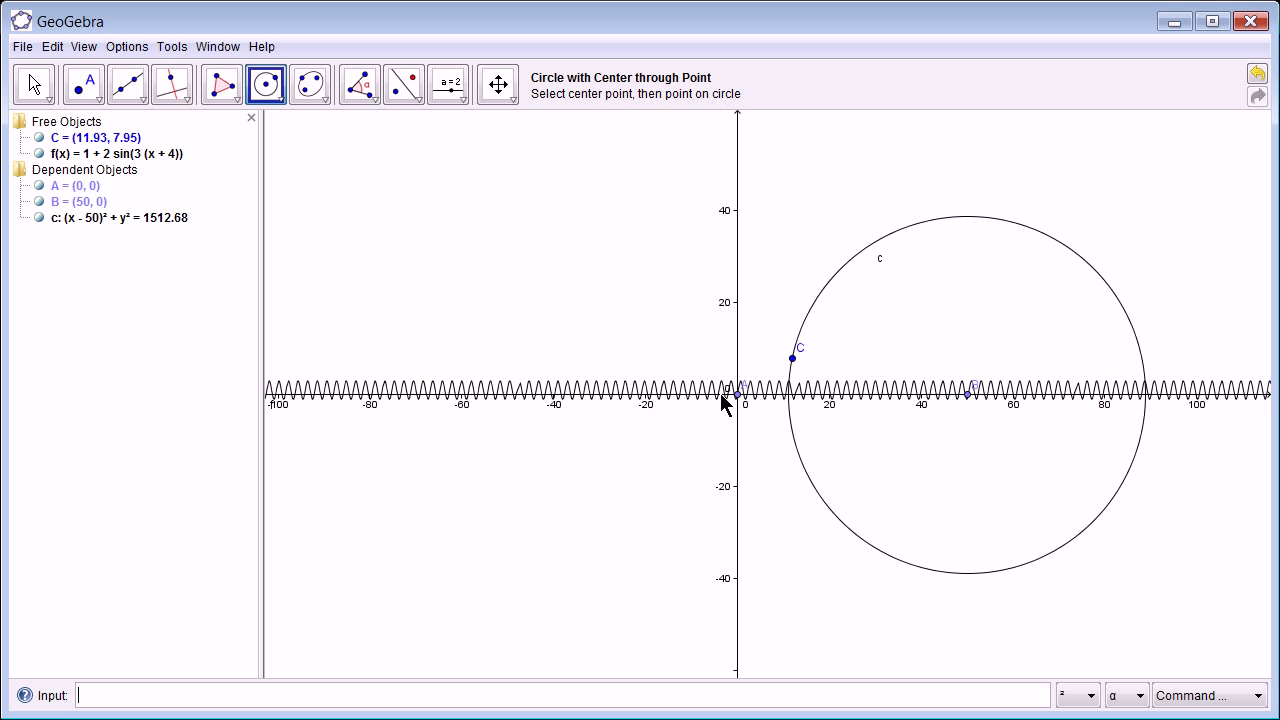
{"action": "scroll", "coordinate": [722, 396], "scroll_direction": "up", "scroll_amount": 5}
{"action": "scroll", "coordinate": [727, 399], "scroll_direction": "up", "scroll_amount": 5}
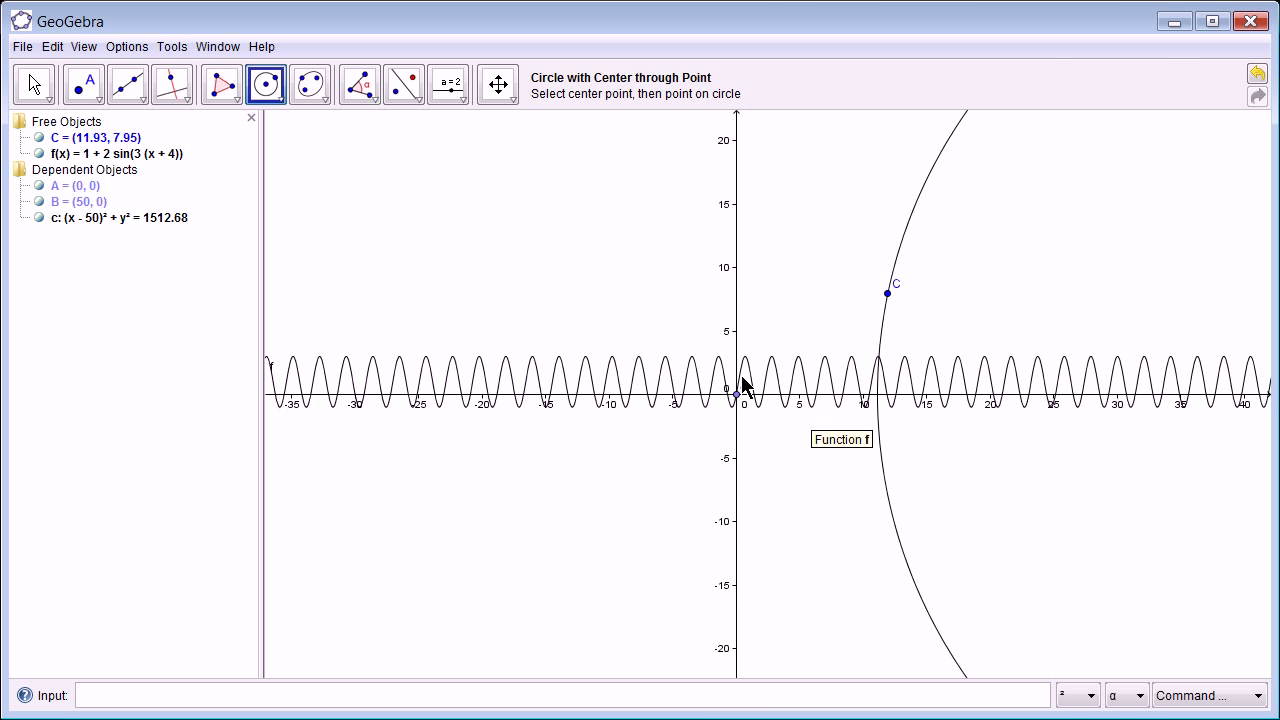
{"action": "scroll", "coordinate": [740, 377], "scroll_direction": "up", "scroll_amount": 4}
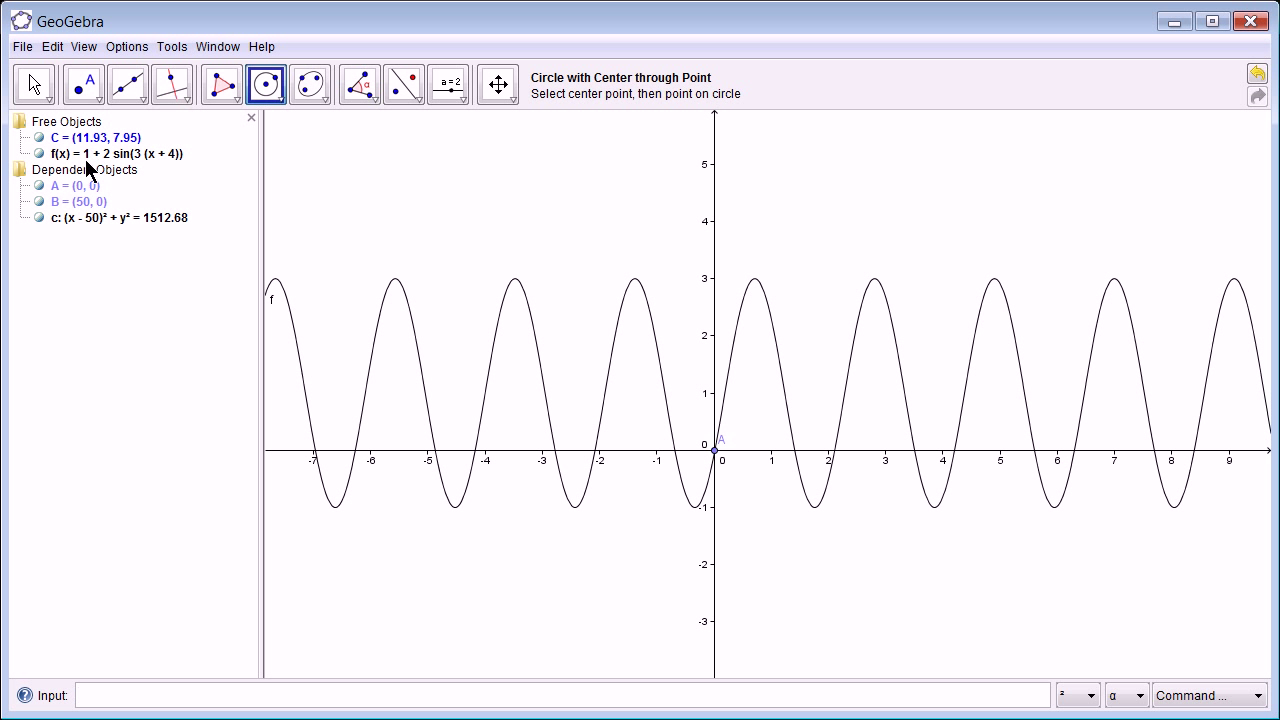
Remove the constant 1 so f(x) becomes 2 sin(3(x + 4)).
{"action": "left_click", "coordinate": [85, 157]}
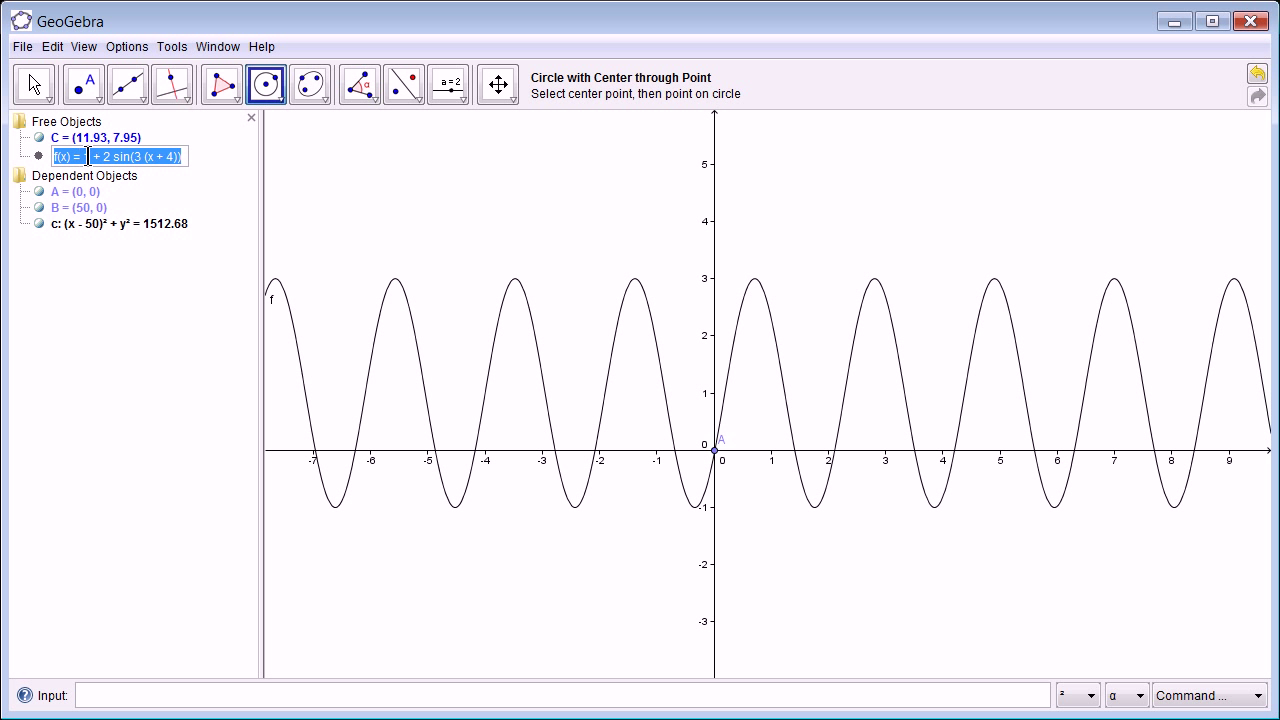
{"action": "left_click", "coordinate": [88, 156]}
{"action": "left_click", "coordinate": [105, 157]}
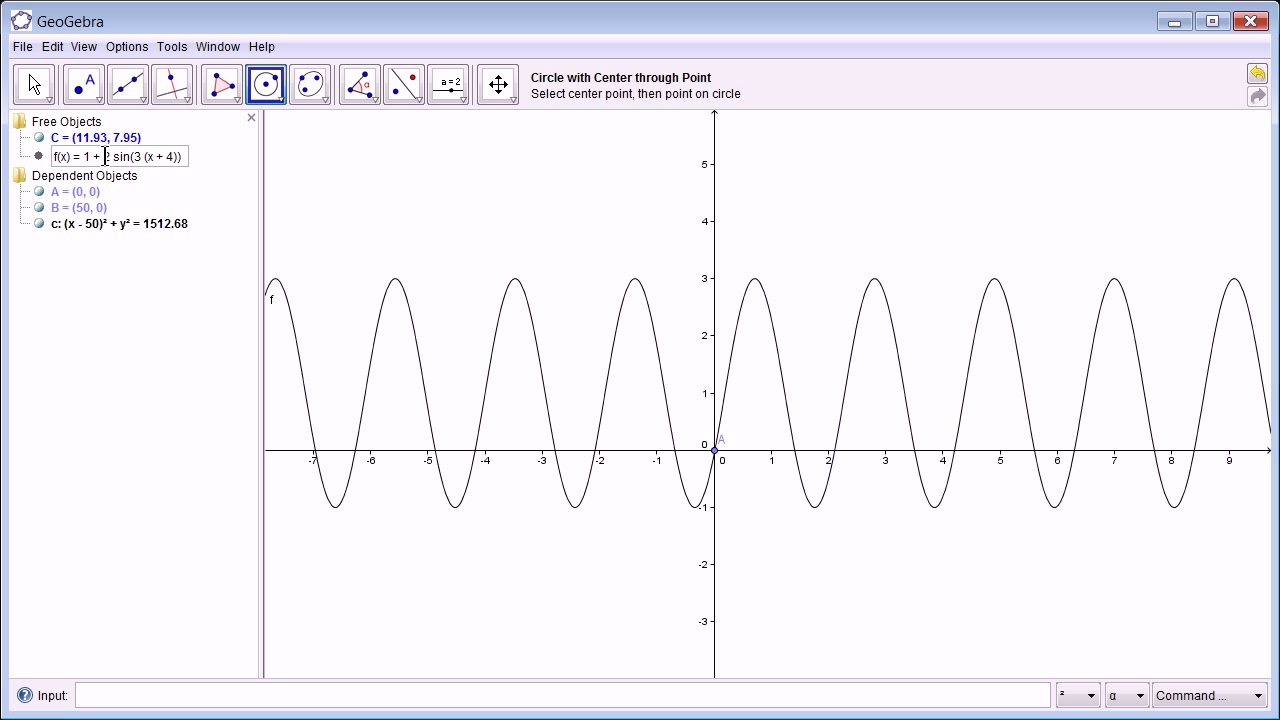
{"action": "key", "text": "BackSpace"}
{"action": "key", "text": "Delete"}
{"action": "key", "text": "Delete"}
{"action": "key", "text": "Return"}
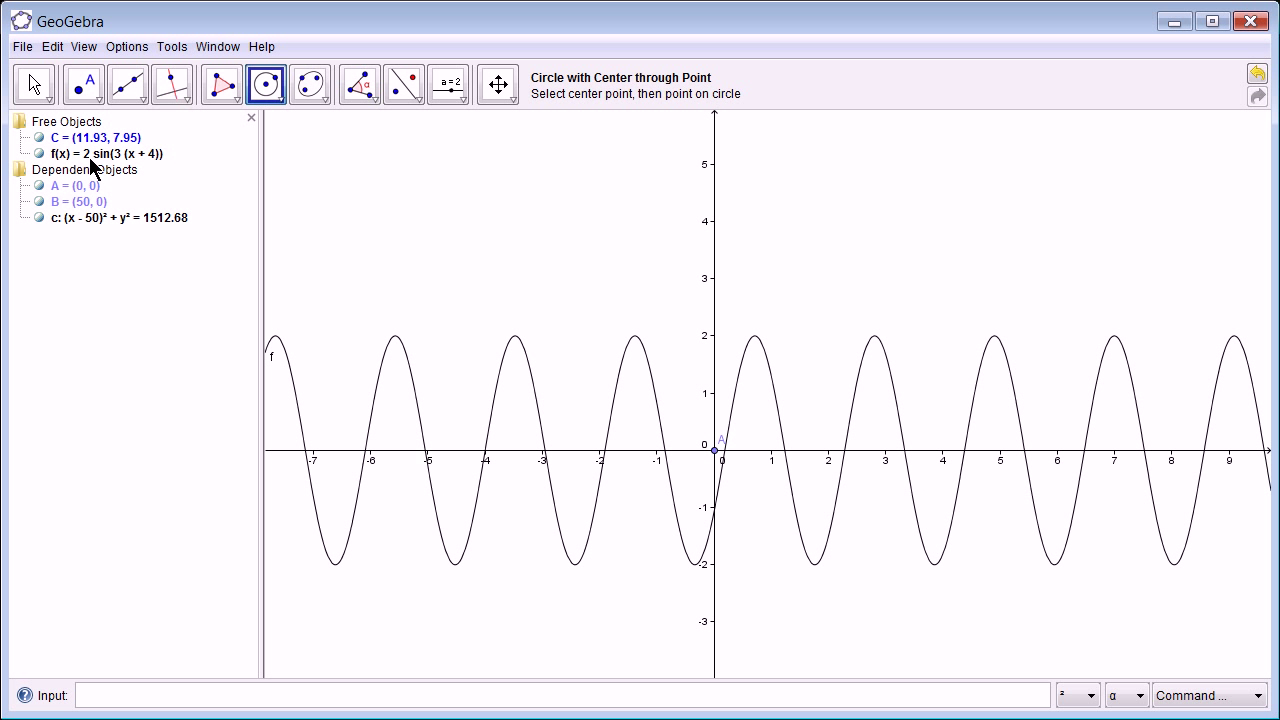
Accidentally redefine f as the constant 1, then undo that change.
{"action": "right_click", "coordinate": [92, 153]}
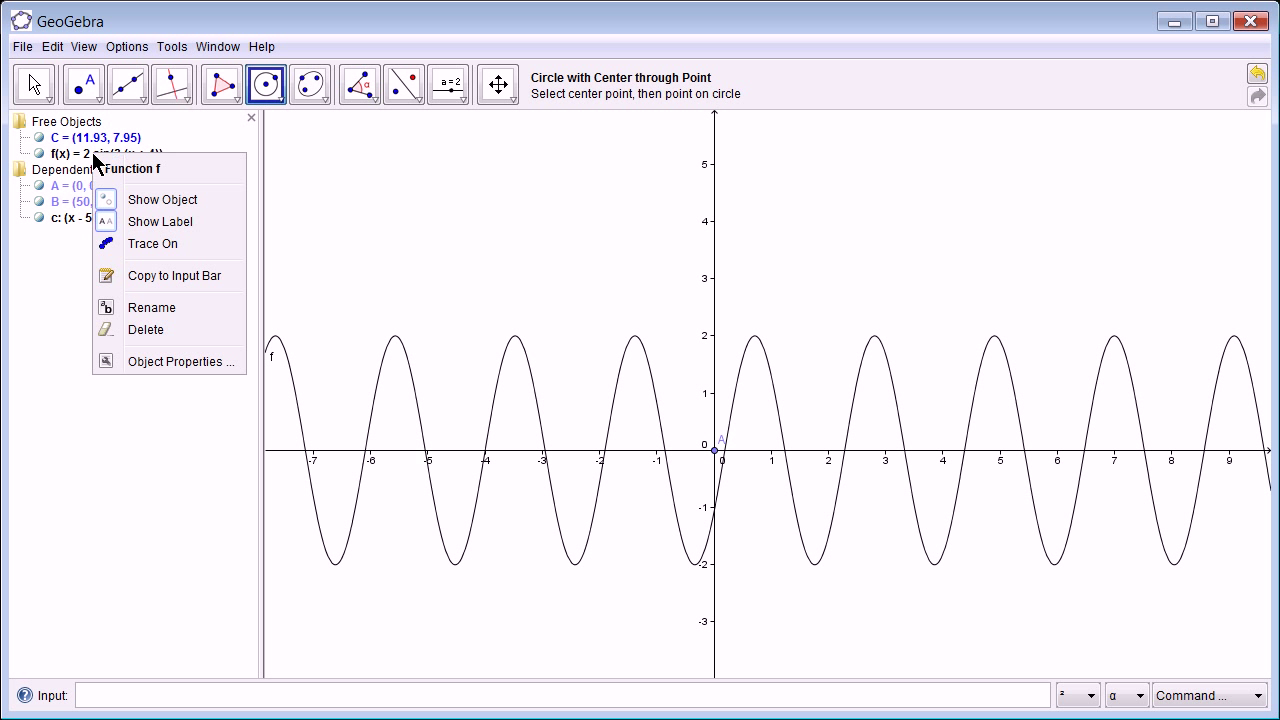
{"action": "left_click", "coordinate": [320, 268]}
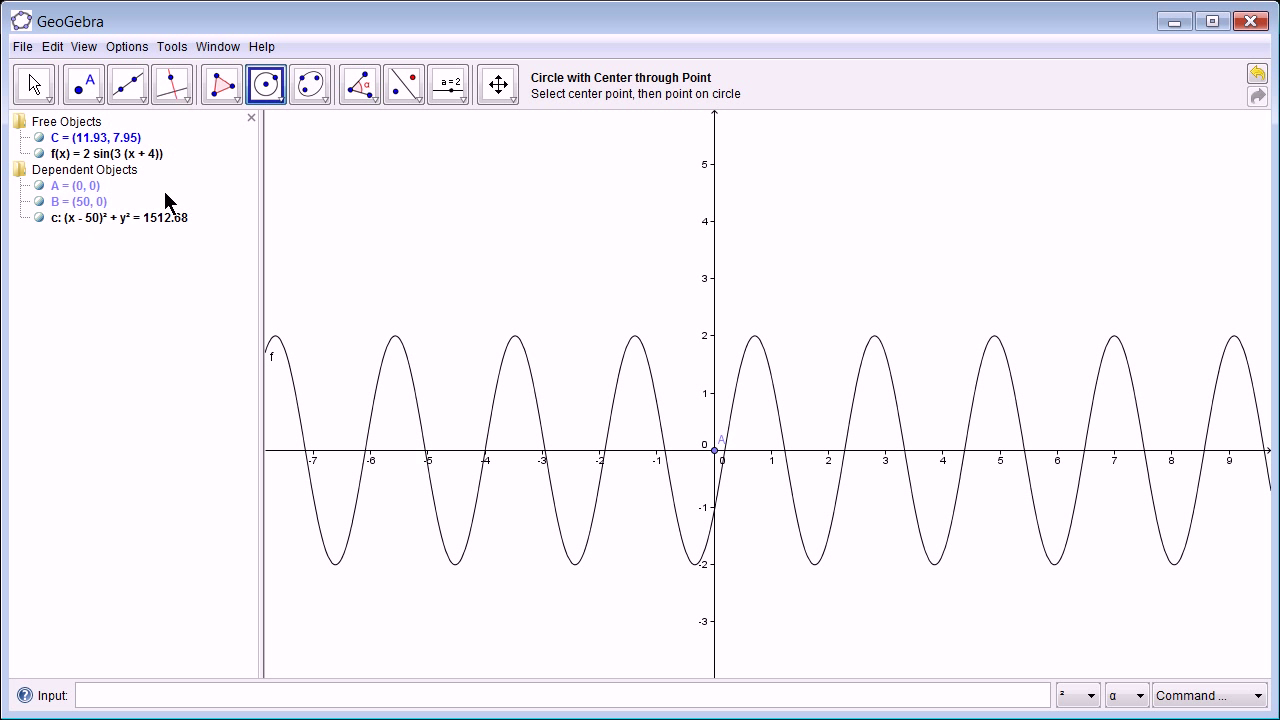
{"action": "double_click", "coordinate": [87, 152]}
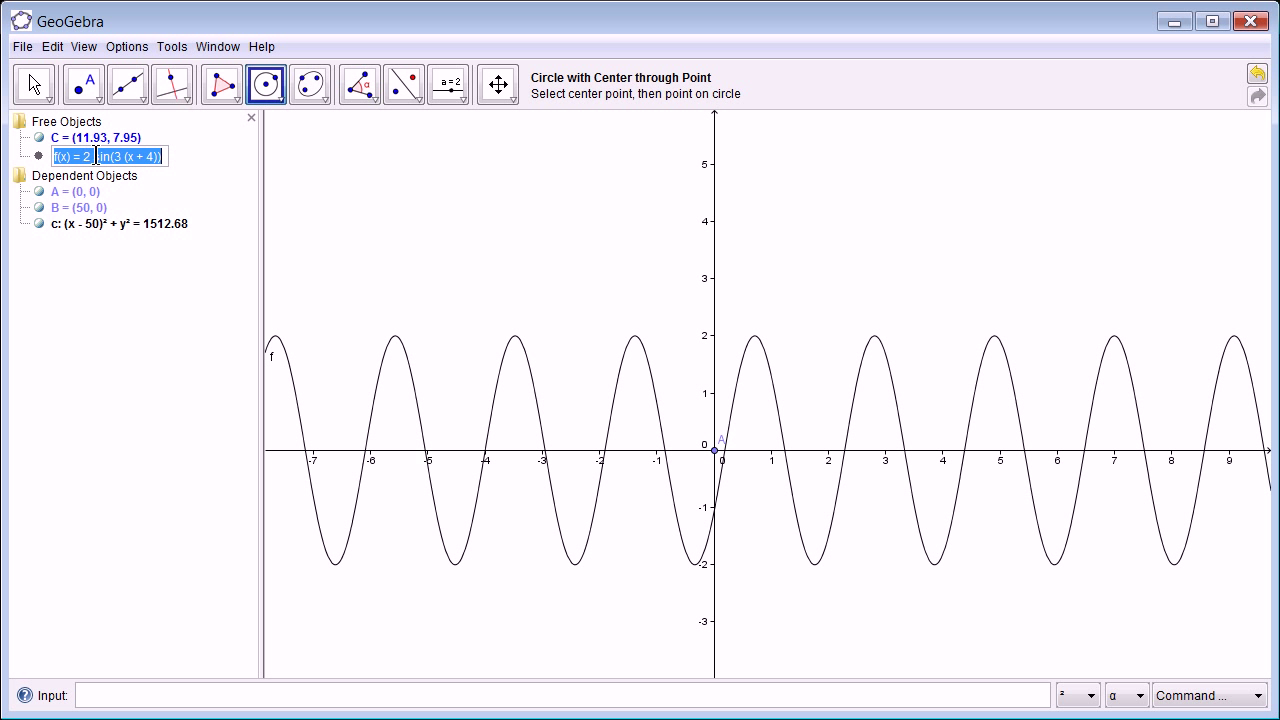
{"action": "key", "text": "BackSpace"}
{"action": "type", "text": "1"}
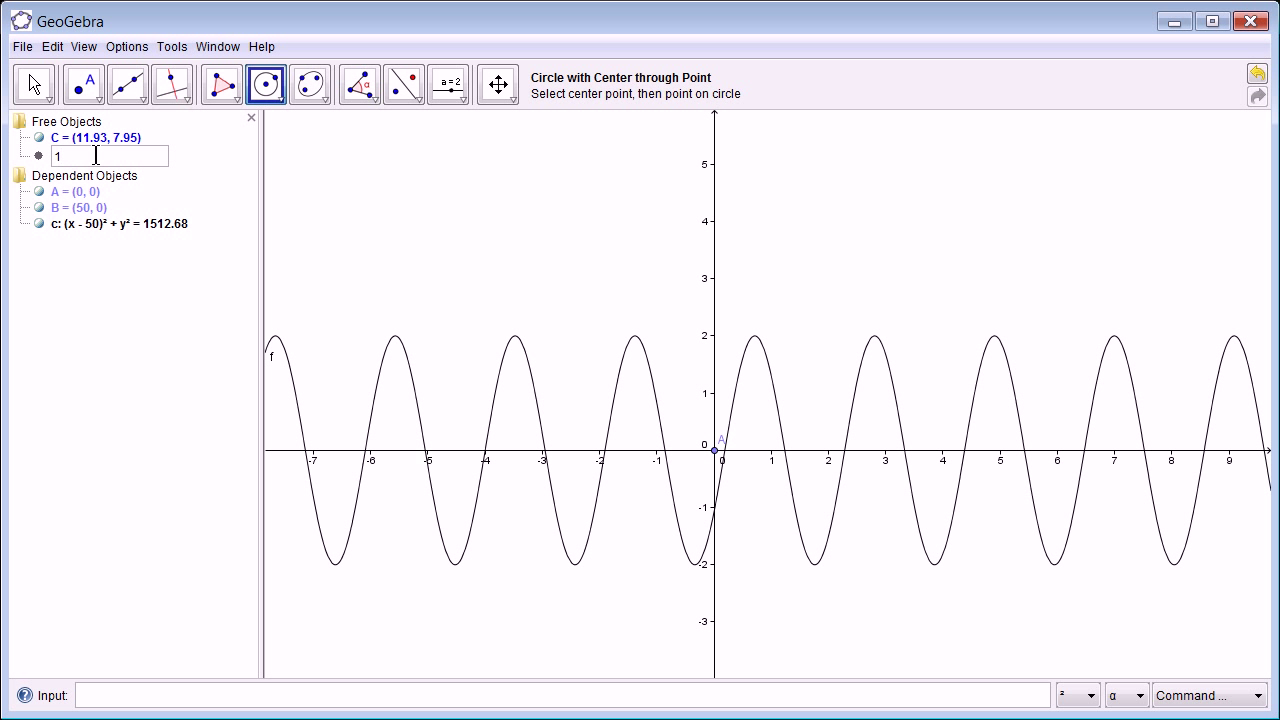
{"action": "key", "text": "Return"}
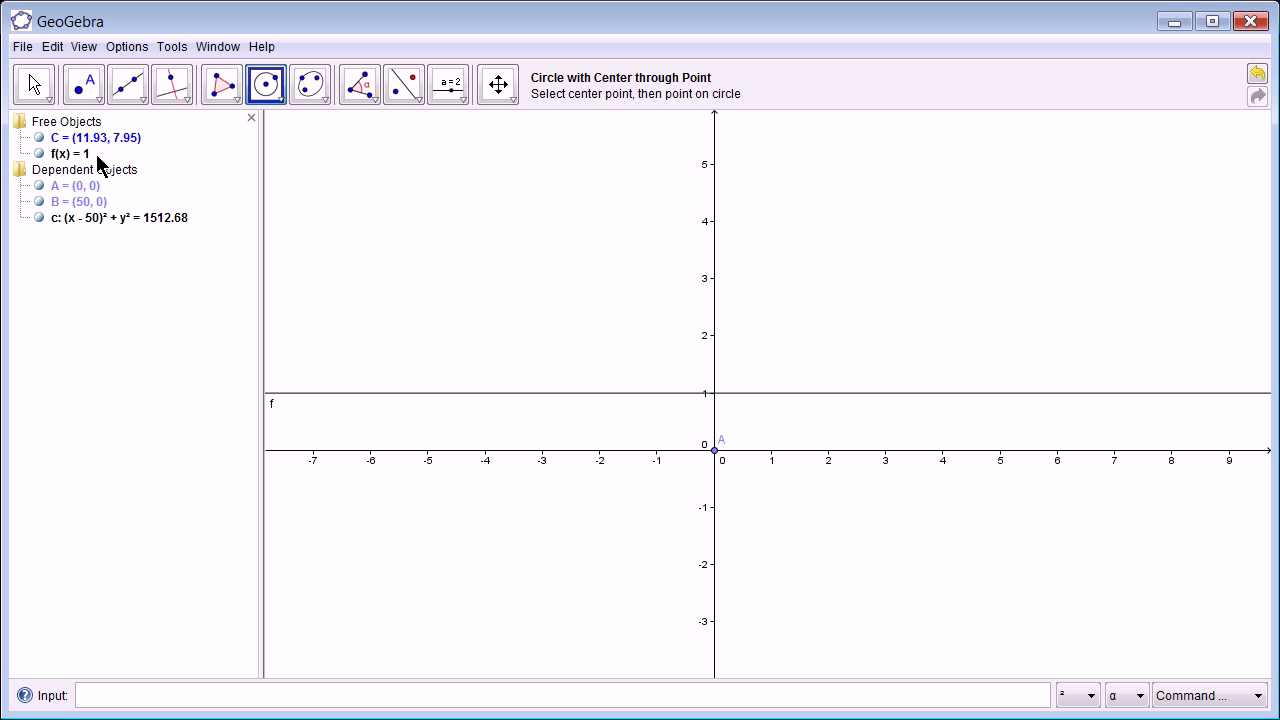
{"action": "left_click", "coordinate": [52, 47]}
{"action": "left_click", "coordinate": [62, 72]}
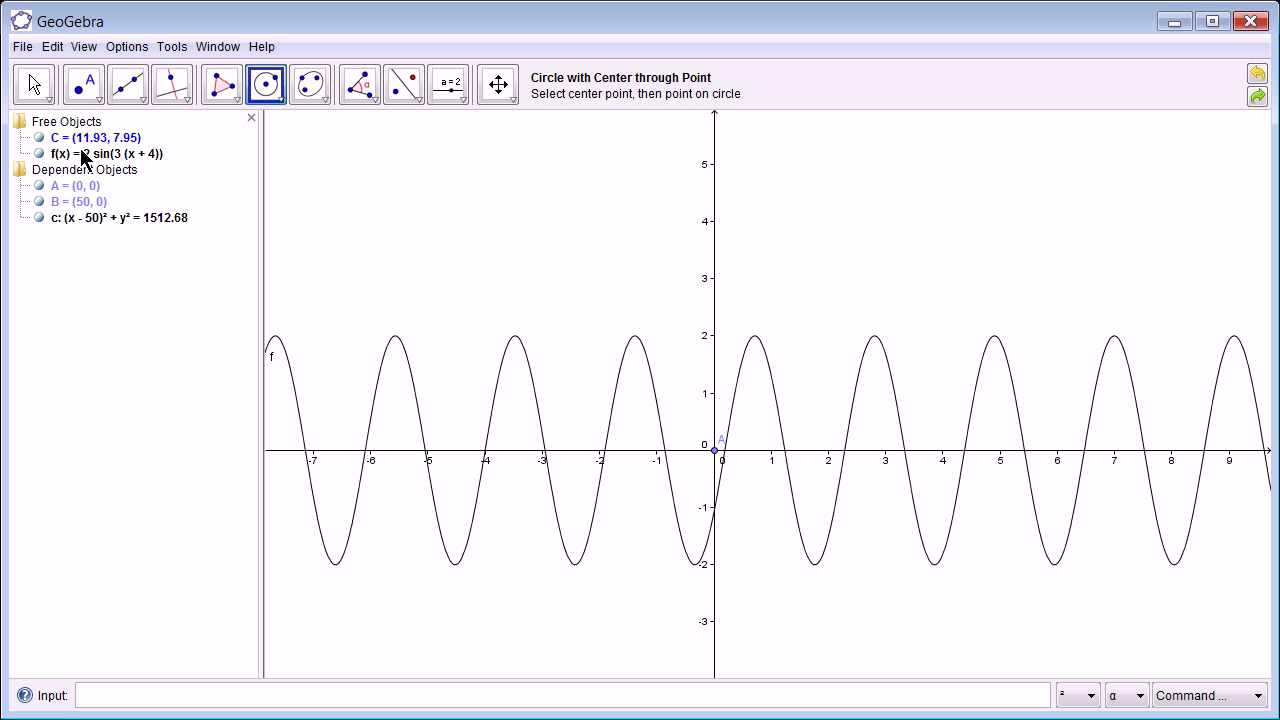
Delete the amplitude factor 2 so f becomes sin(3(x + 4)).
{"action": "double_click", "coordinate": [88, 152]}
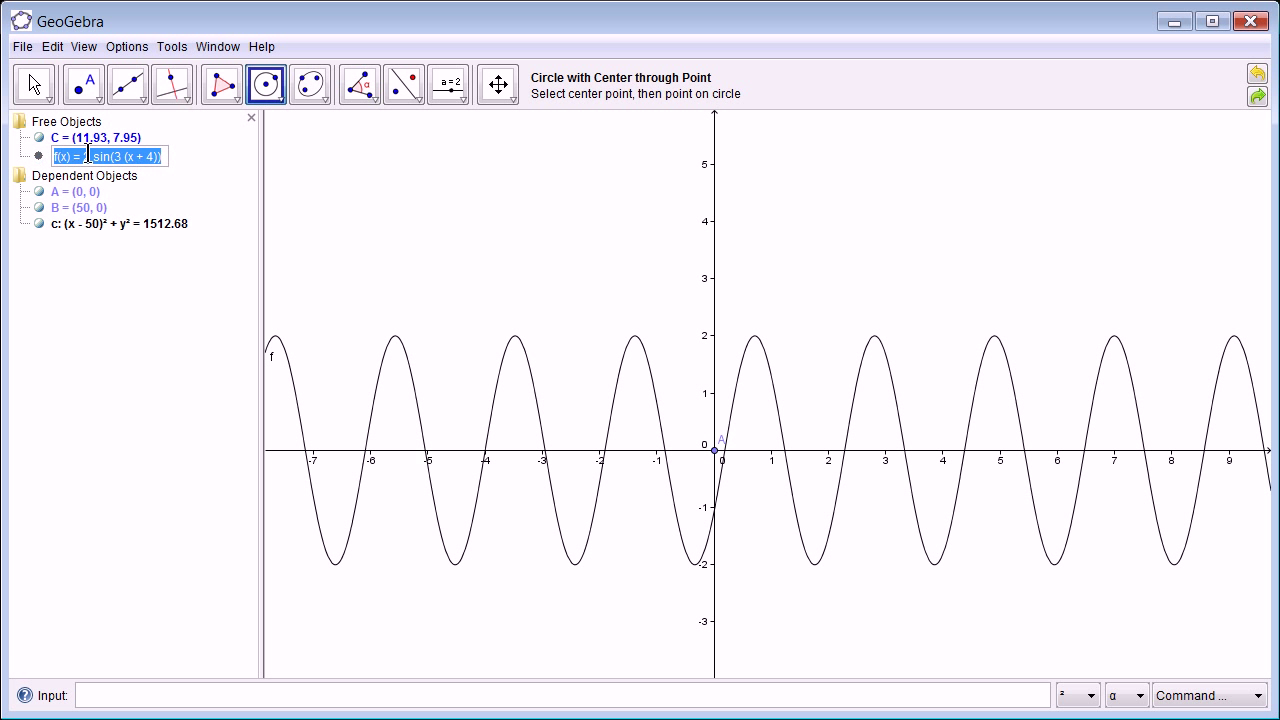
{"action": "left_click", "coordinate": [90, 152]}
{"action": "key", "text": "BackSpace"}
{"action": "type", "text": "1"}
{"action": "key", "text": "Return"}
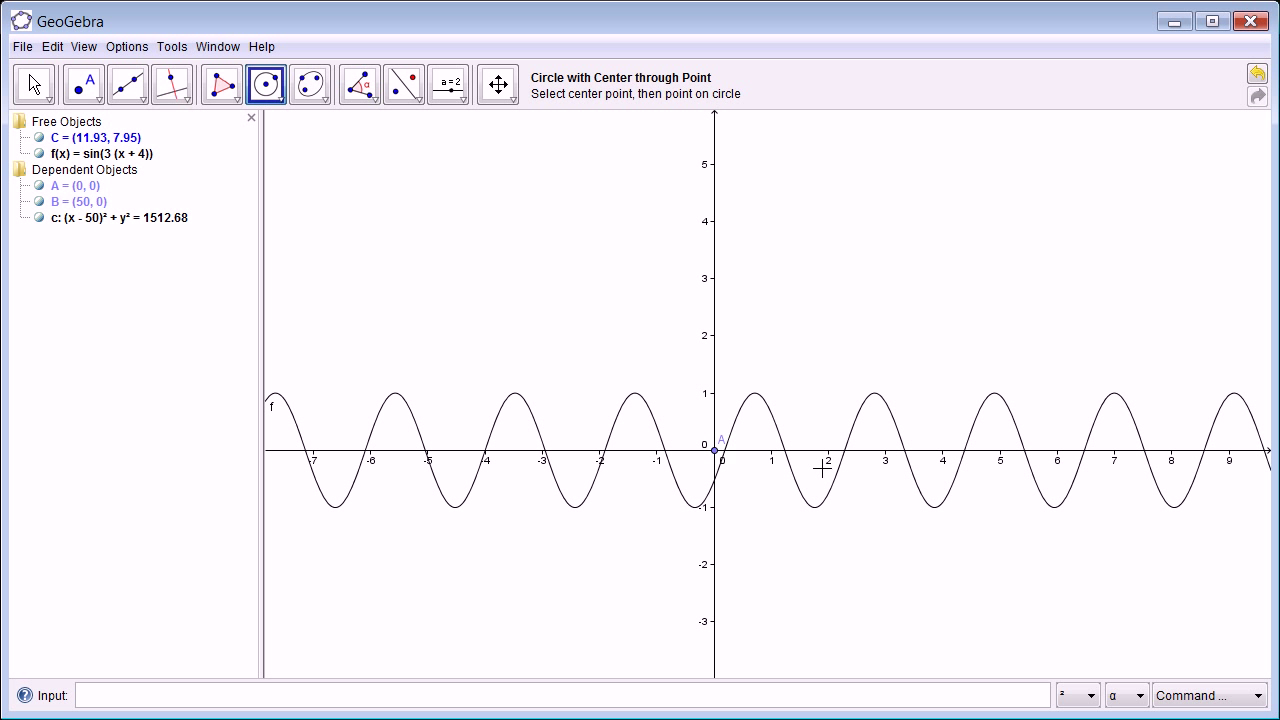
Delete the factor 3 and then the + 4 shift, leaving f(x) = sin(x).
{"action": "double_click", "coordinate": [109, 155]}
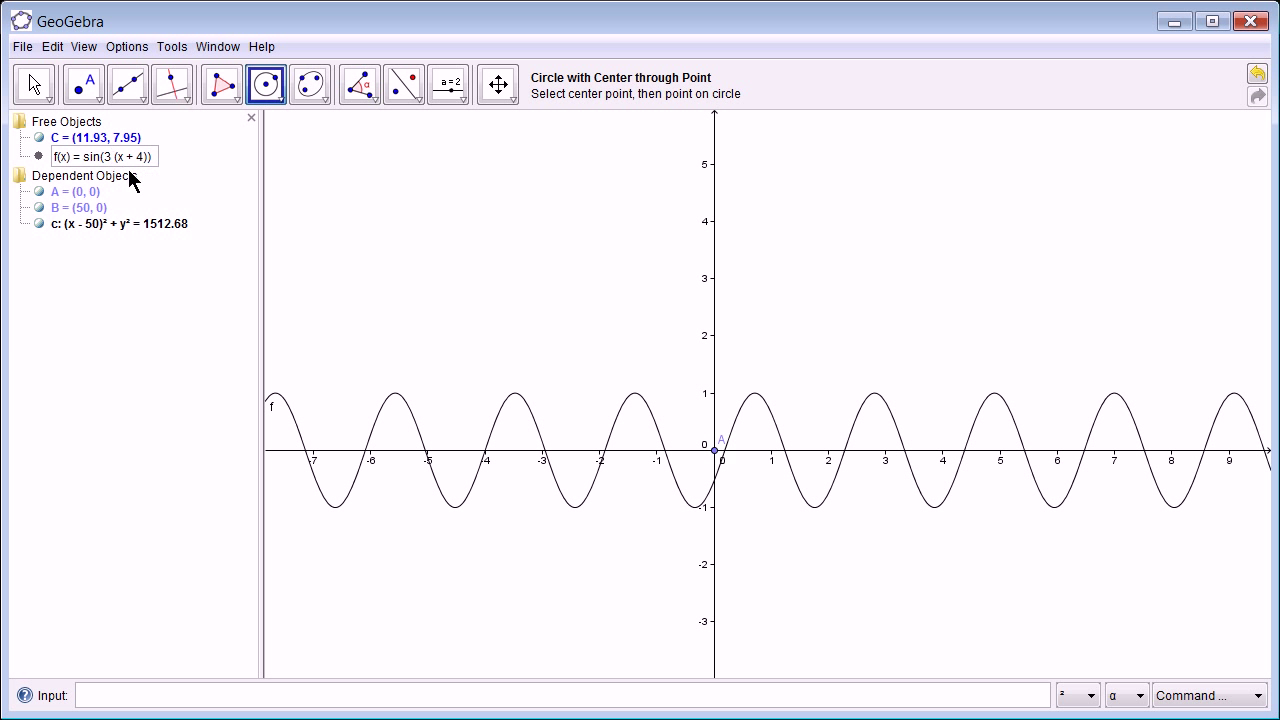
{"action": "key", "text": "BackSpace"}
{"action": "key", "text": "Return"}
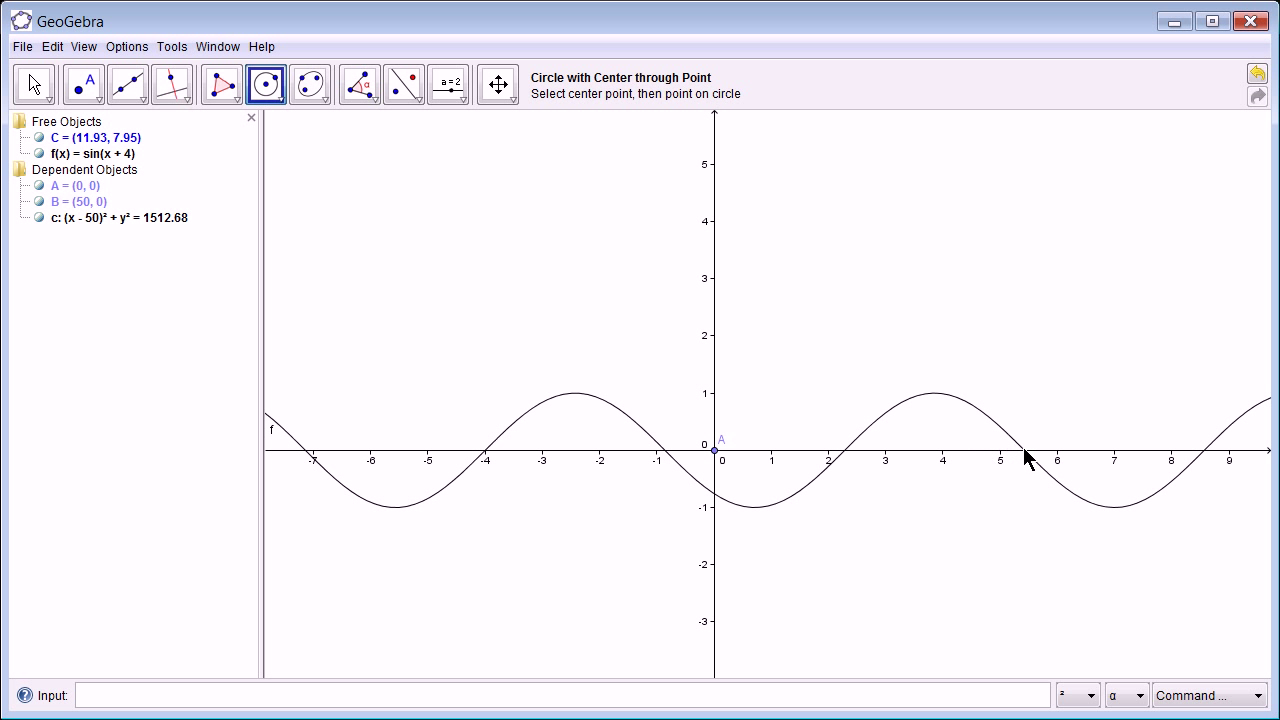
{"action": "double_click", "coordinate": [122, 157]}
{"action": "left_click", "coordinate": [123, 157]}
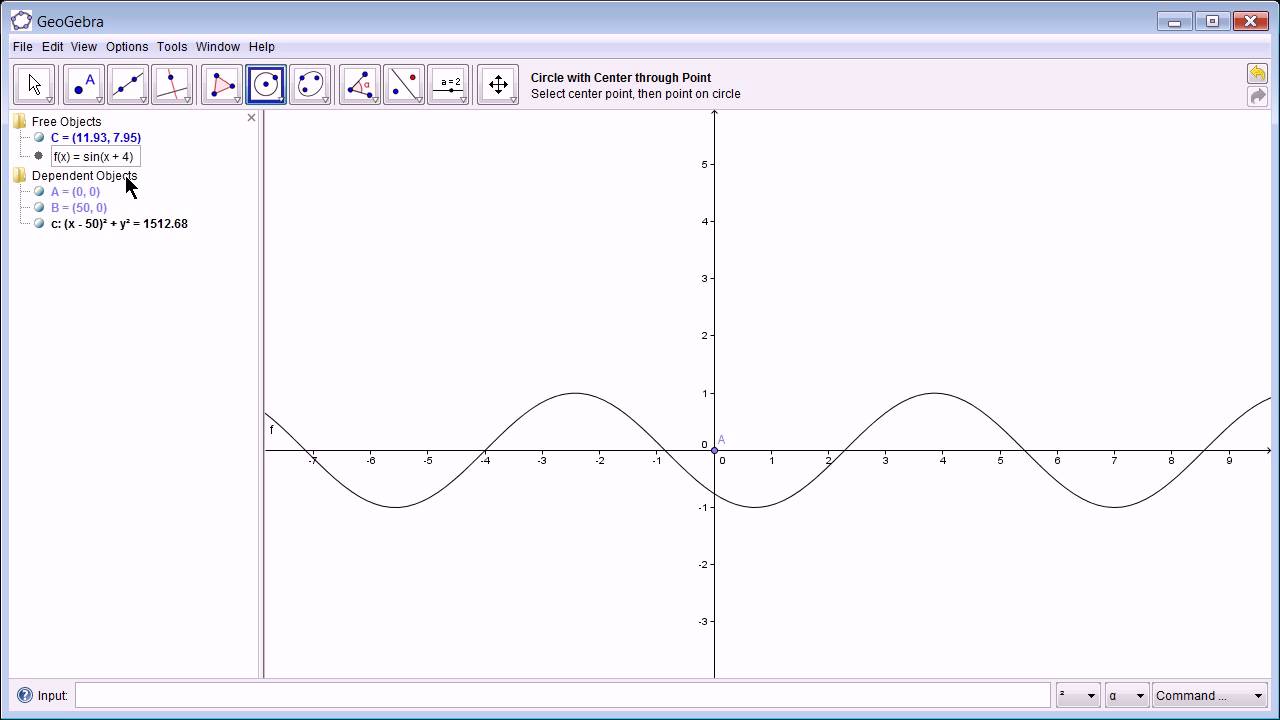
{"action": "key", "text": "BackSpace"}
{"action": "key", "text": "BackSpace"}
{"action": "key", "text": "BackSpace"}
{"action": "key", "text": "BackSpace"}
{"action": "key", "text": "Return"}
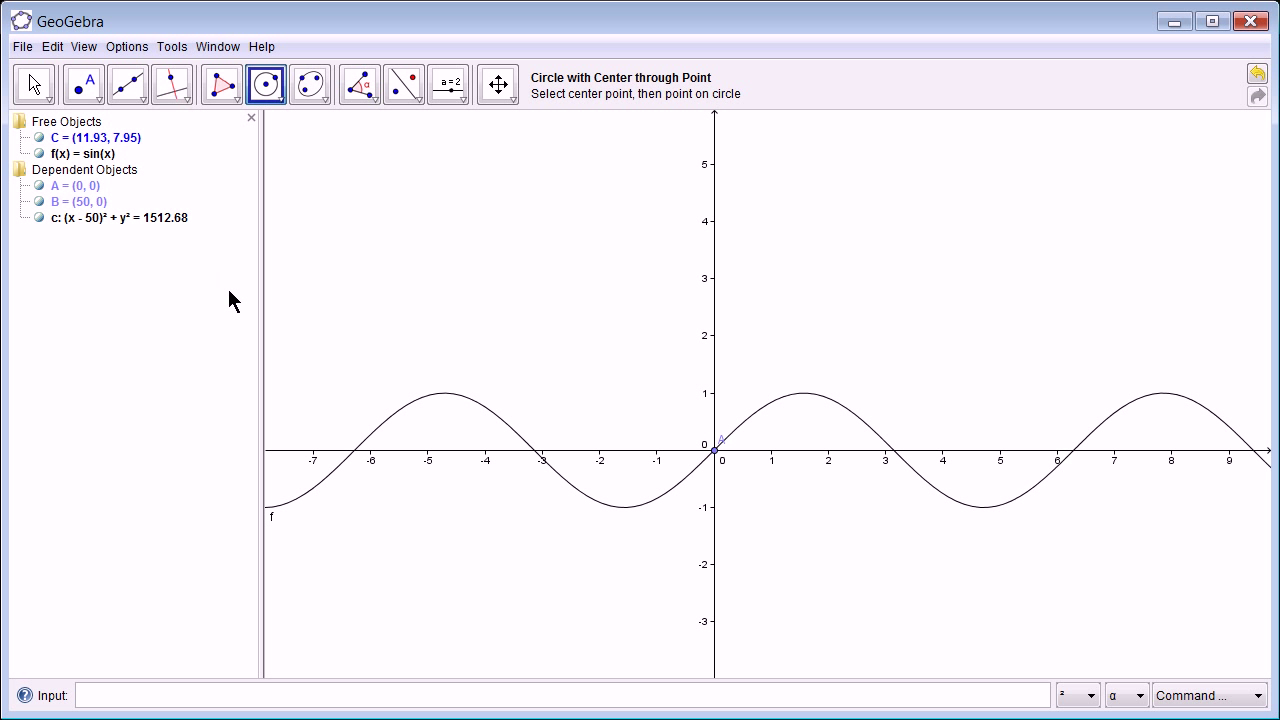
{"action": "double_click", "coordinate": [92, 154]}
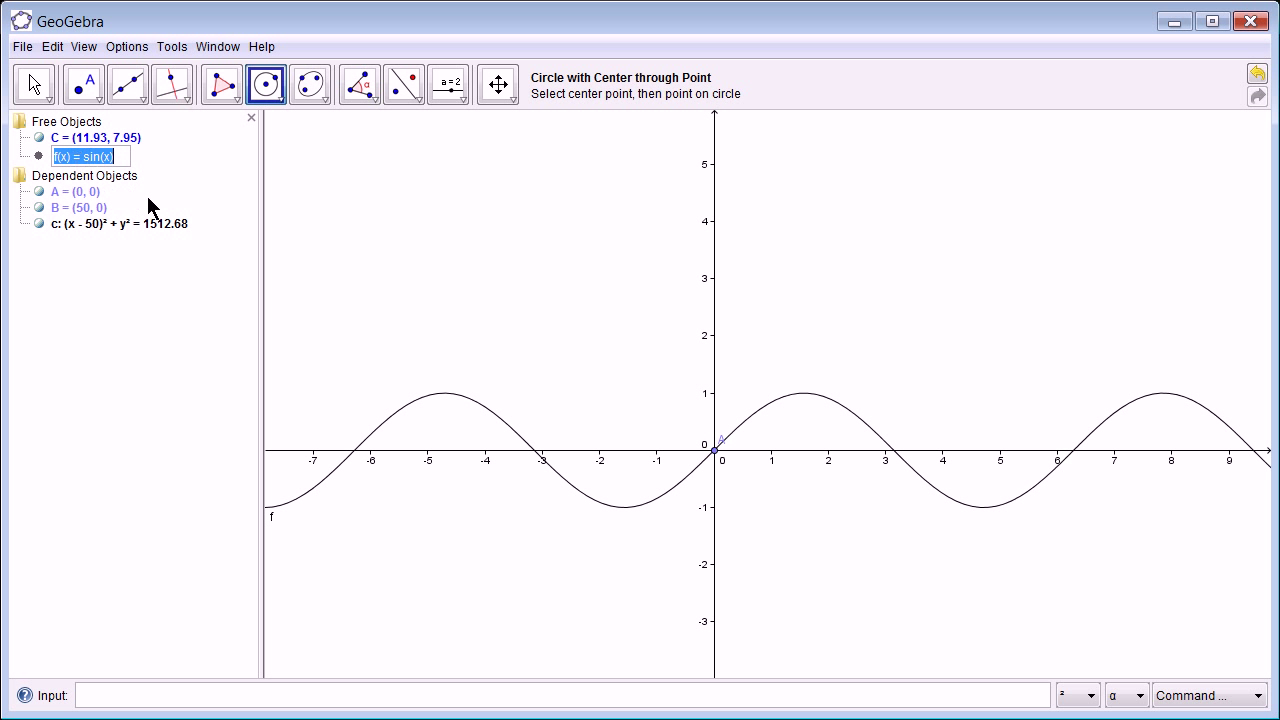
Enter cos(x) to plot g(x) = cos(x), and place point D at (-4.53, 0.98) on the sine curve.
{"action": "left_click", "coordinate": [118, 697]}
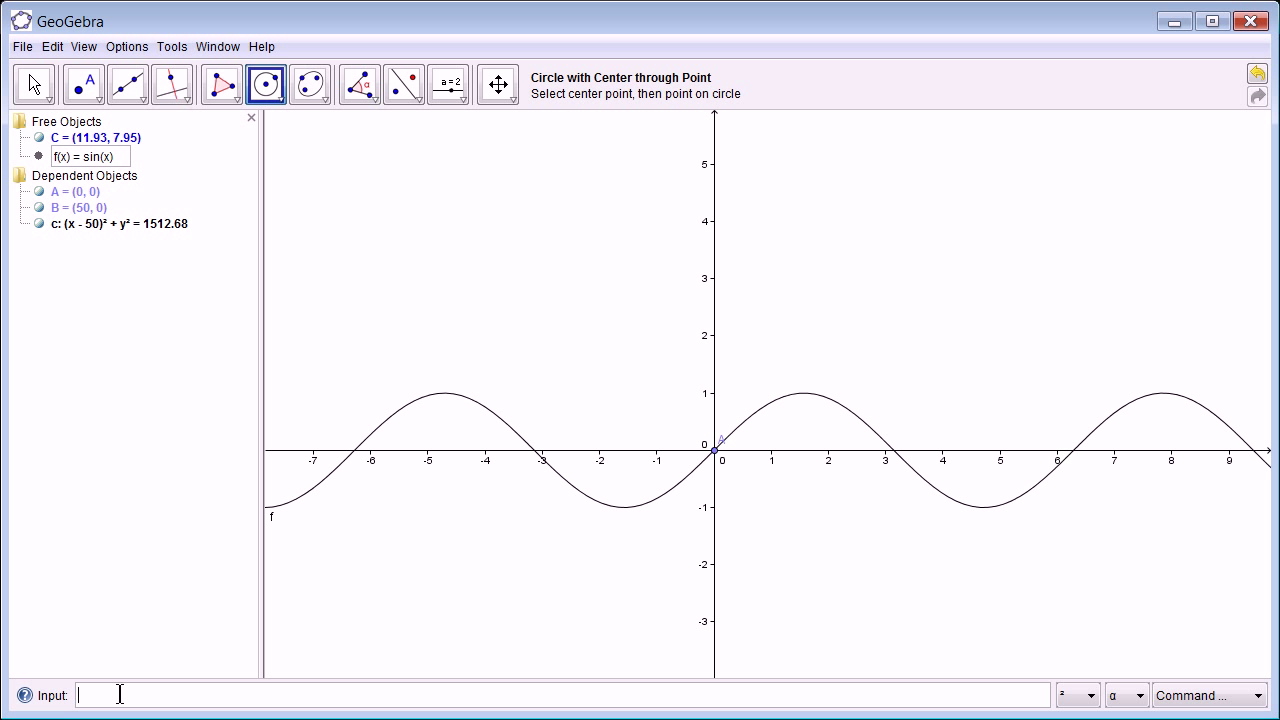
{"action": "type", "text": "c"}
{"action": "key", "text": "BackSpace"}
{"action": "key", "text": "BackSpace"}
{"action": "type", "text": "con(s)"}
{"action": "key", "text": "BackSpace"}
{"action": "key", "text": "BackSpace"}
{"action": "key", "text": "BackSpace"}
{"action": "key", "text": "BackSpace"}
{"action": "type", "text": "s(x)"}
{"action": "key", "text": "Return"}
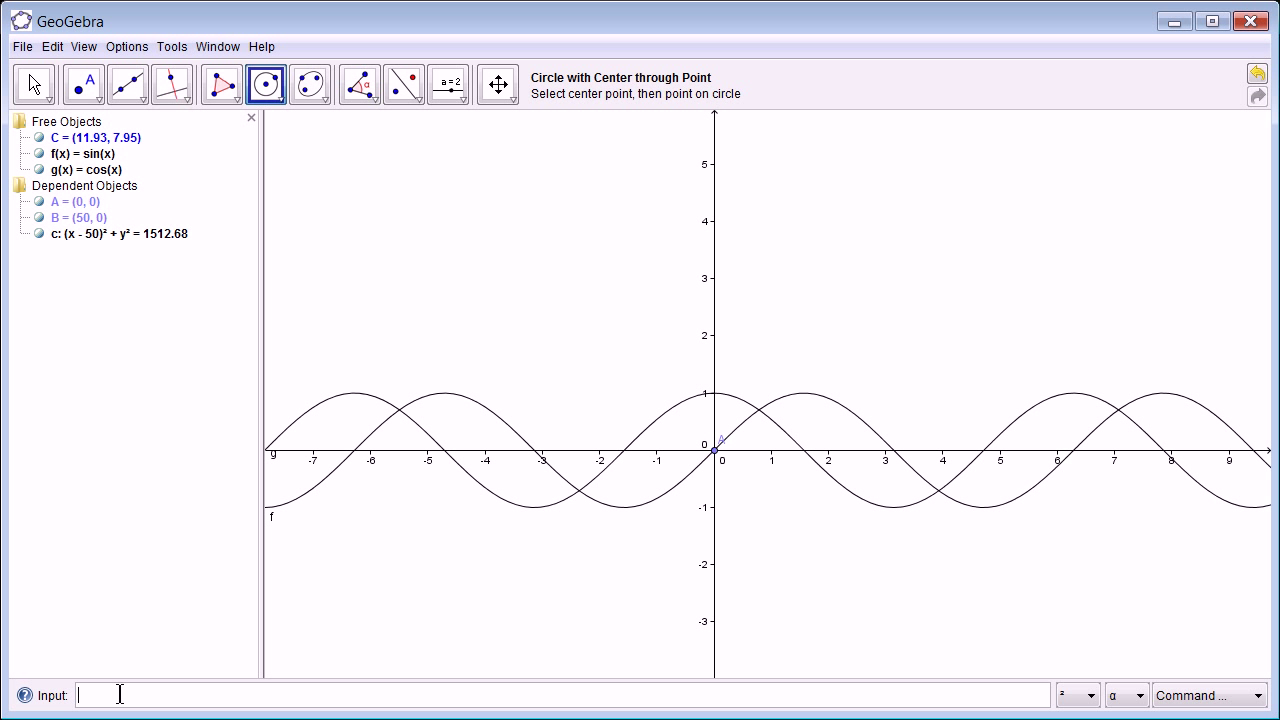
{"action": "left_click", "coordinate": [455, 393]}
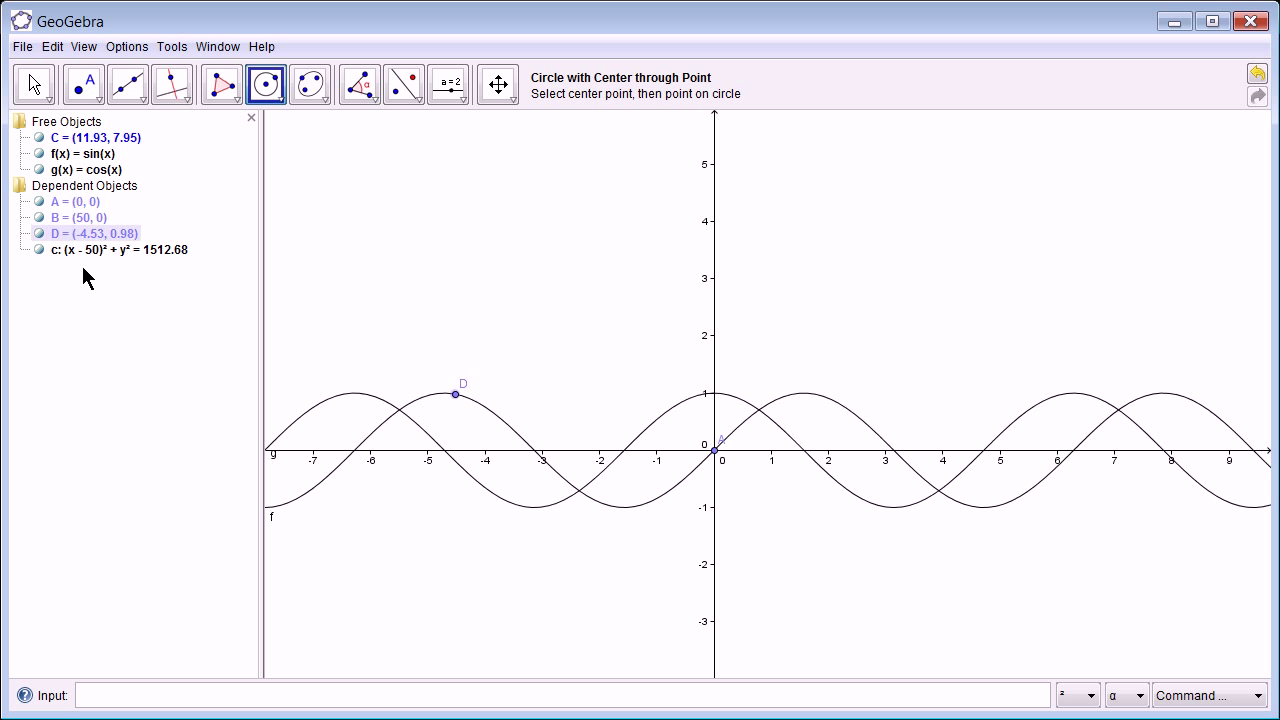
Hide sin(x), accidentally draw circle d through E and F, and undo it.
{"action": "left_click", "coordinate": [39, 153]}
{"action": "double_click", "coordinate": [63, 170]}
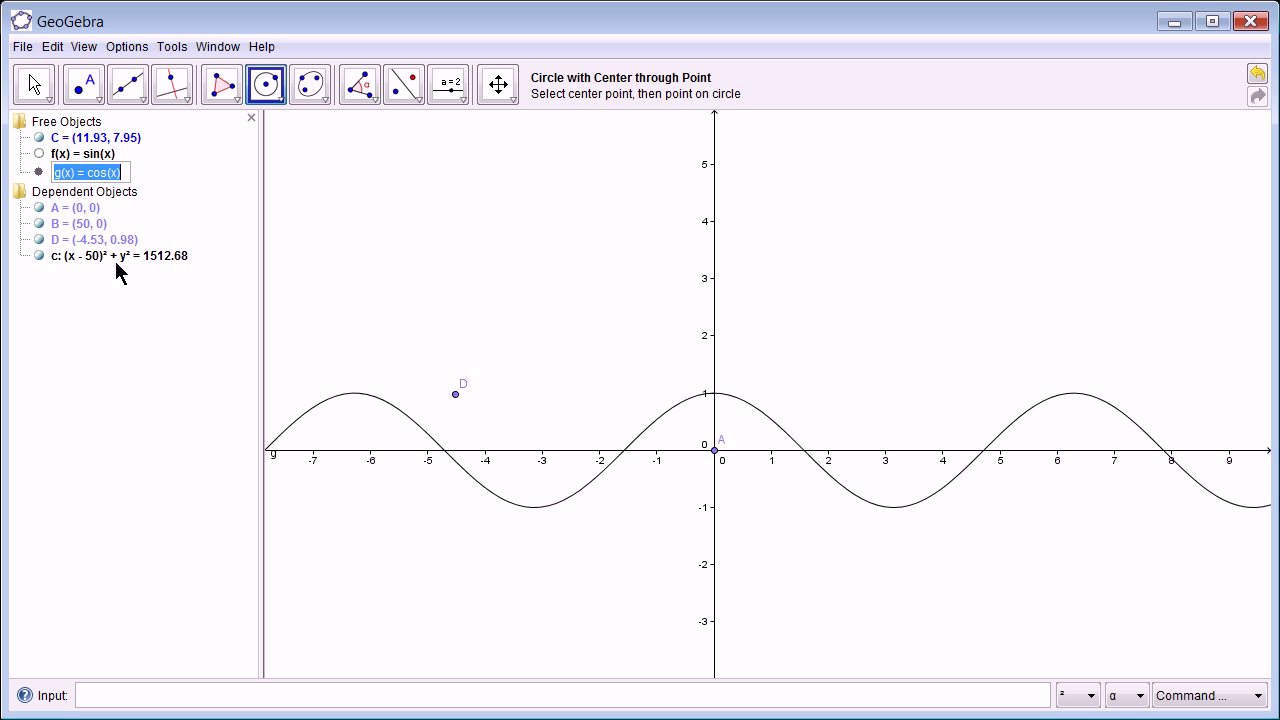
{"action": "left_click", "coordinate": [304, 252]}
{"action": "left_click", "coordinate": [349, 522]}
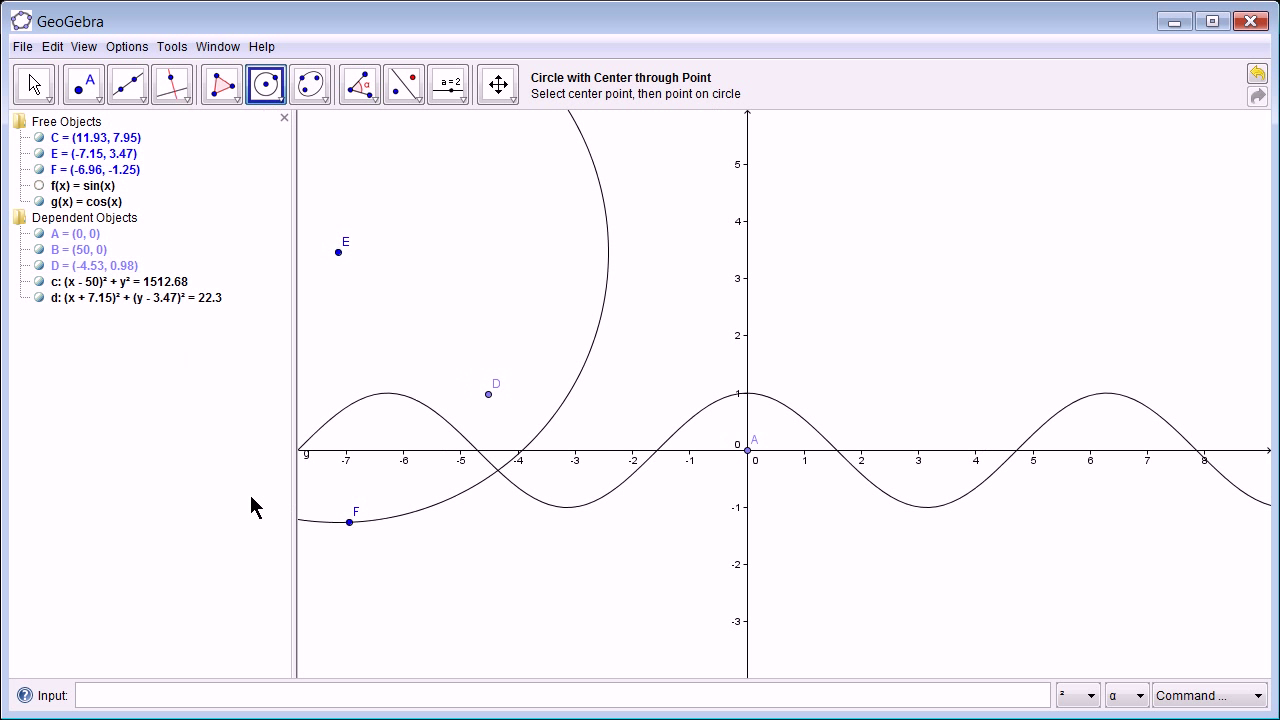
{"action": "left_click", "coordinate": [53, 47]}
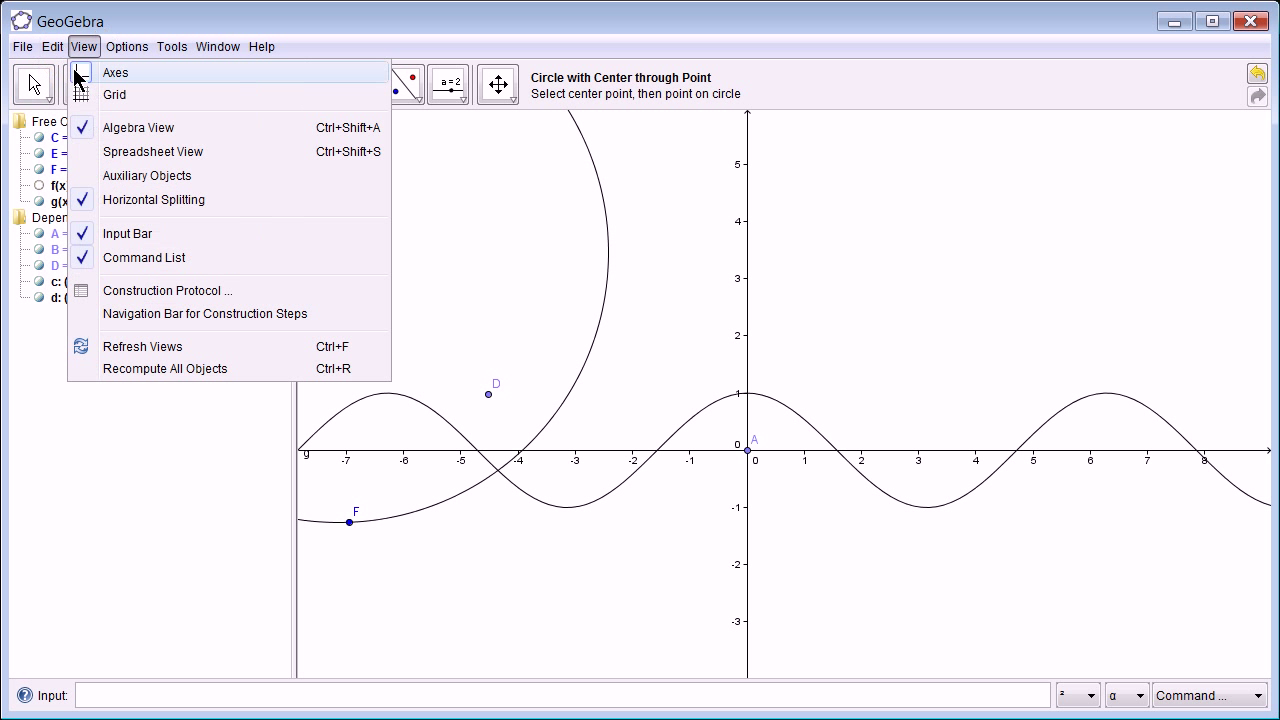
{"action": "left_click", "coordinate": [70, 73]}
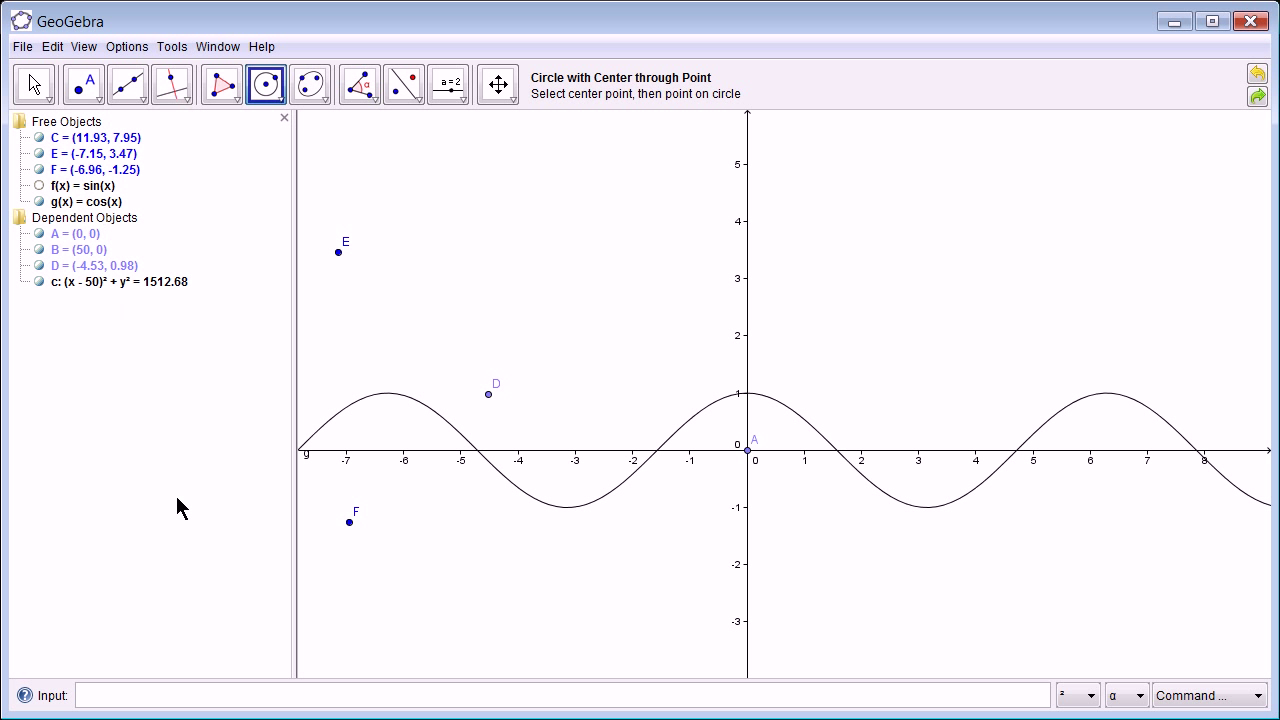
Toggle f's visibility until sin(x) shows alongside cos(x).
{"action": "left_click", "coordinate": [39, 186]}
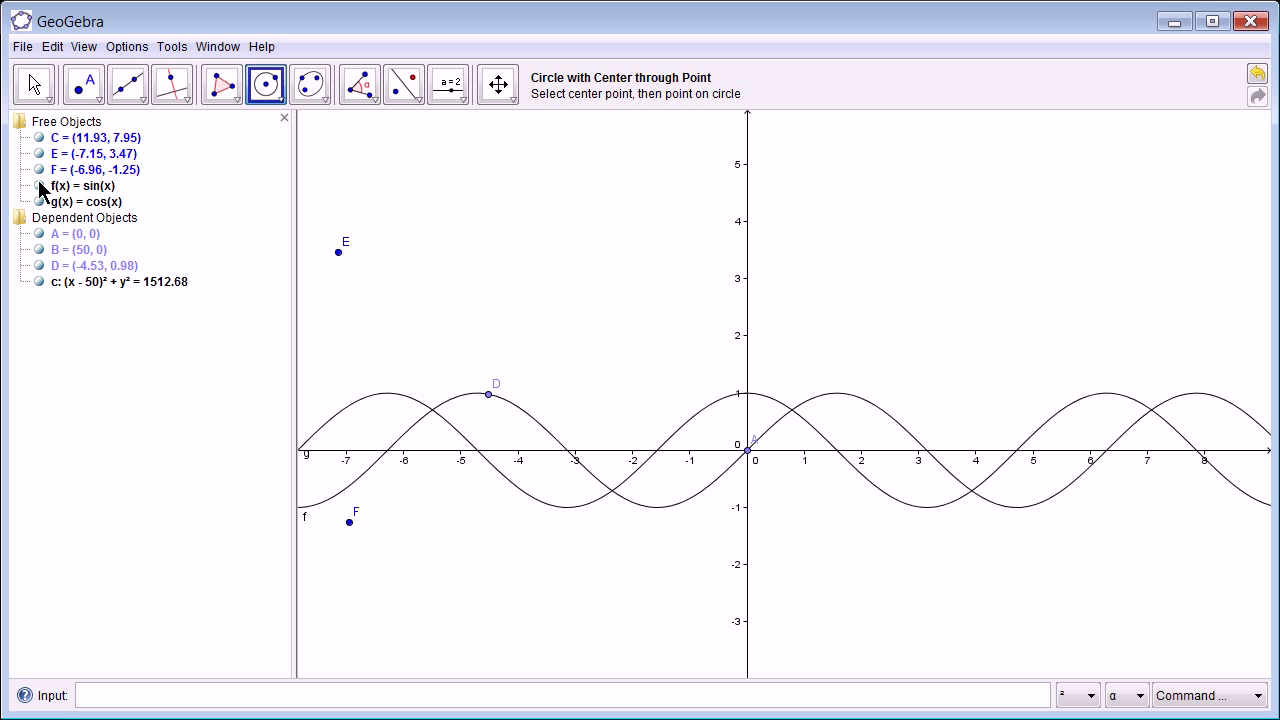
{"action": "left_click", "coordinate": [39, 186]}
{"action": "left_click", "coordinate": [39, 186]}
{"action": "left_click", "coordinate": [39, 186]}
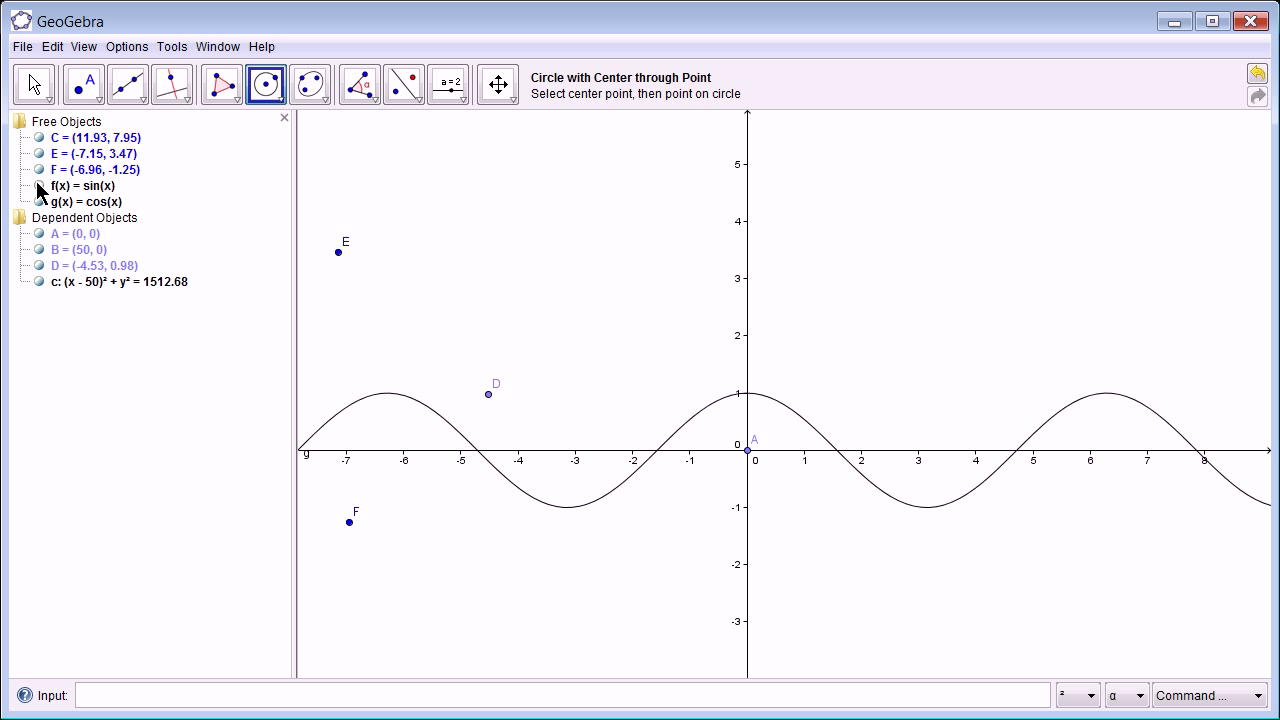
{"action": "left_click", "coordinate": [39, 186]}
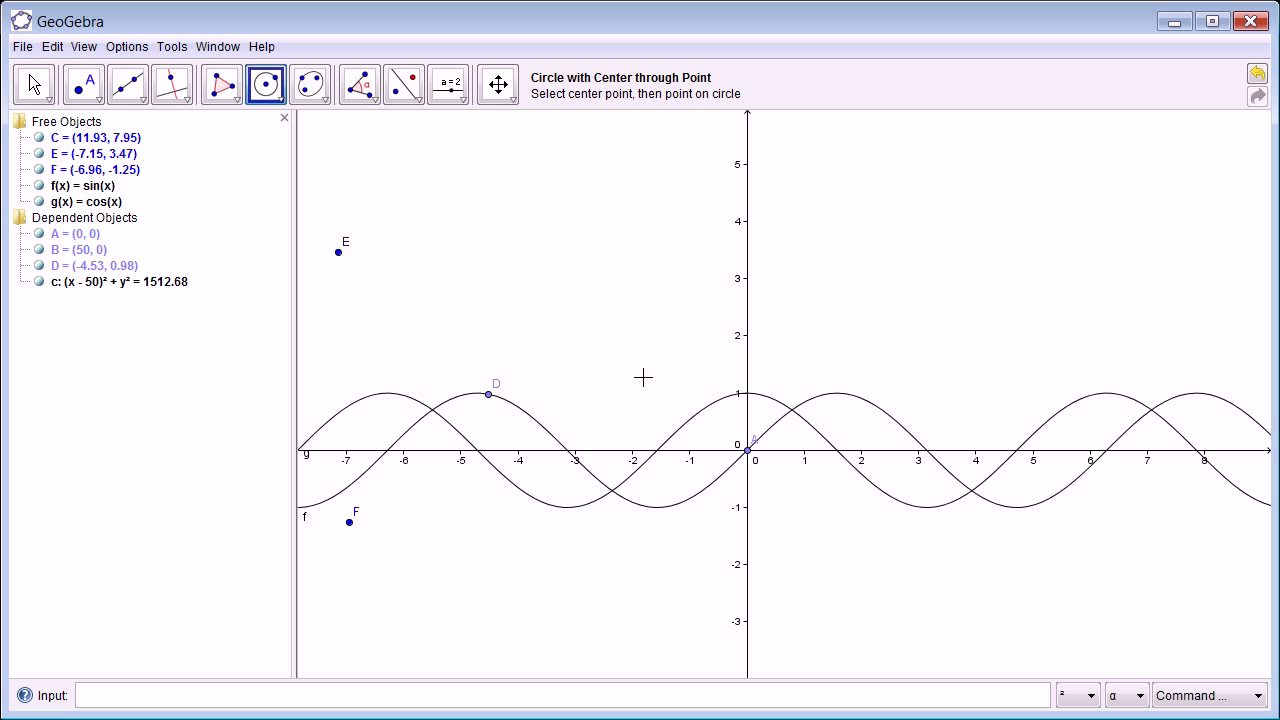
Change f to sin(x - 1.6).
{"action": "double_click", "coordinate": [111, 187]}
{"action": "left_click", "coordinate": [117, 187]}
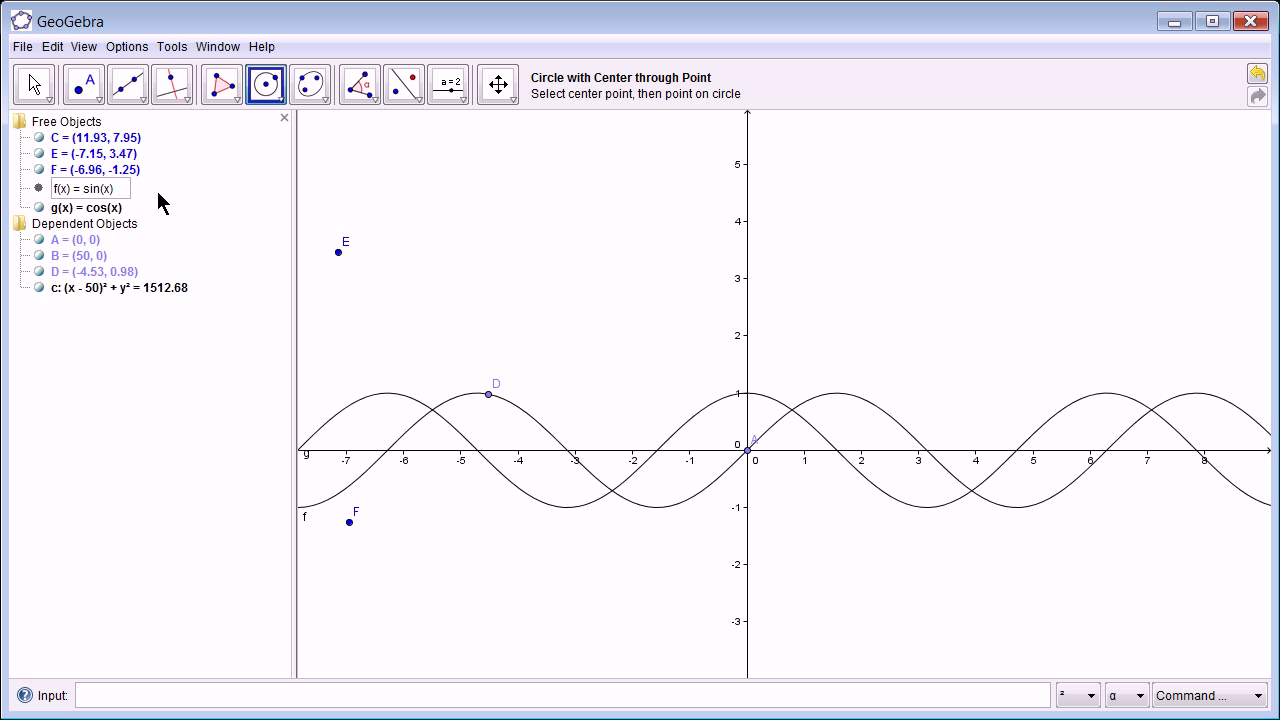
{"action": "type", "text": "-"}
{"action": "type", "text": "1.6"}
{"action": "key", "text": "Return"}
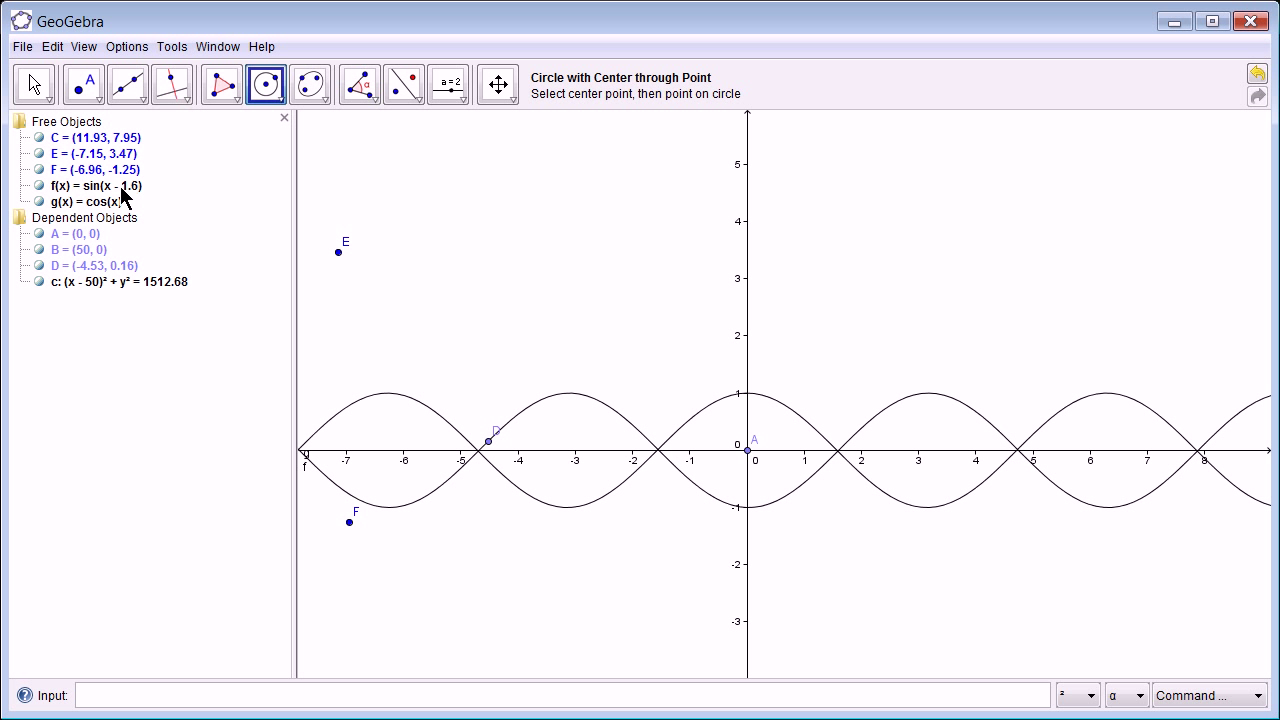
Flip the sign so f becomes sin(x + 1.6), nearly overlapping cos(x).
{"action": "double_click", "coordinate": [84, 185]}
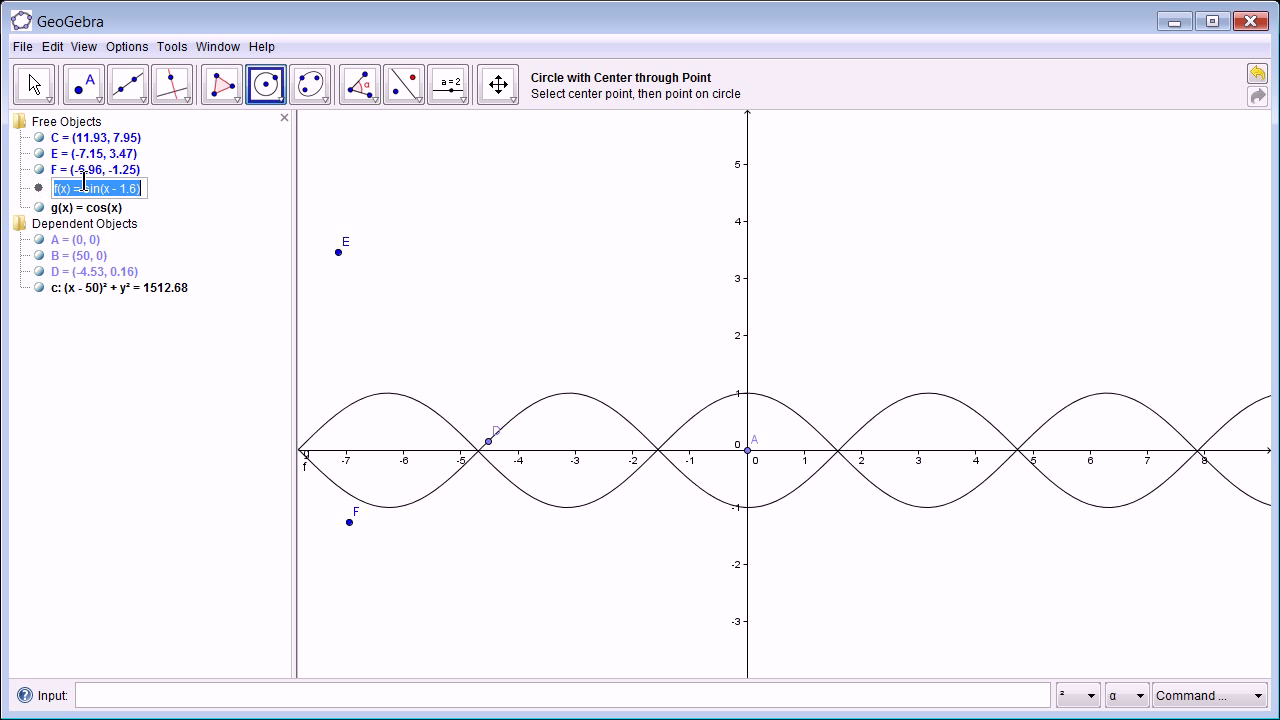
{"action": "left_click", "coordinate": [118, 189]}
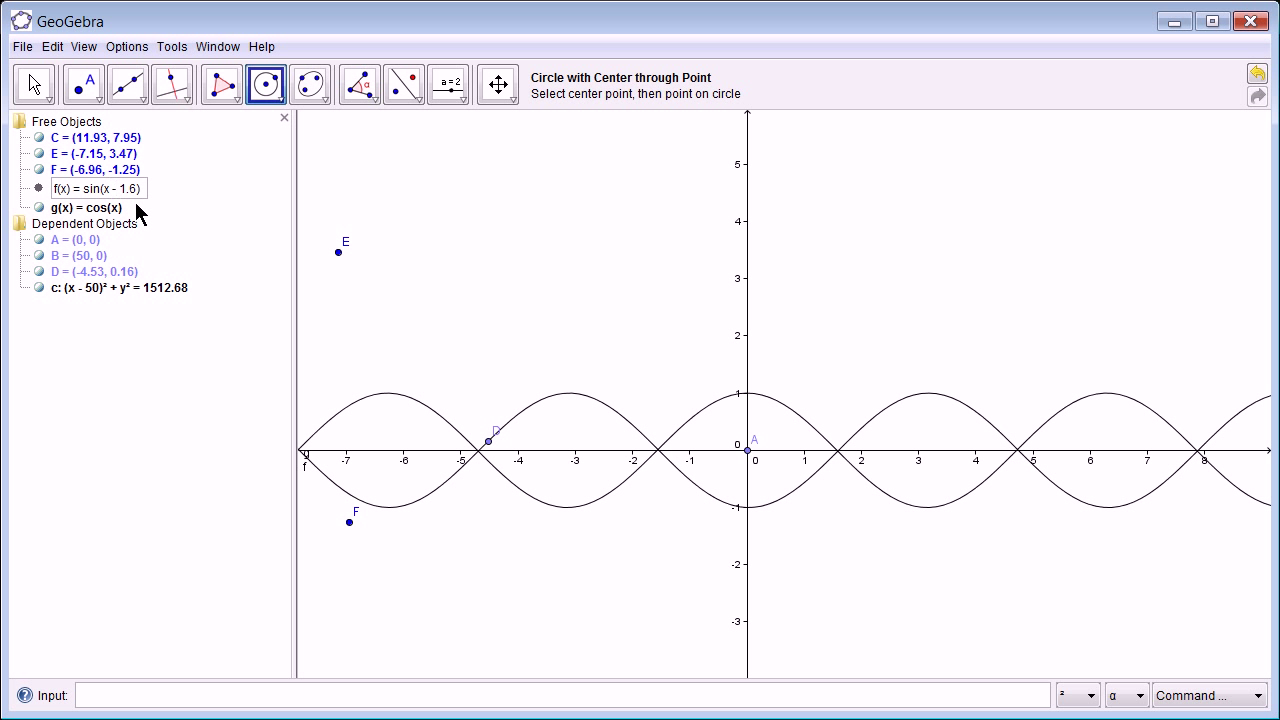
{"action": "key", "text": "BackSpace"}
{"action": "key", "text": "BackSpace"}
{"action": "type", "text": "+"}
{"action": "key", "text": "Return"}
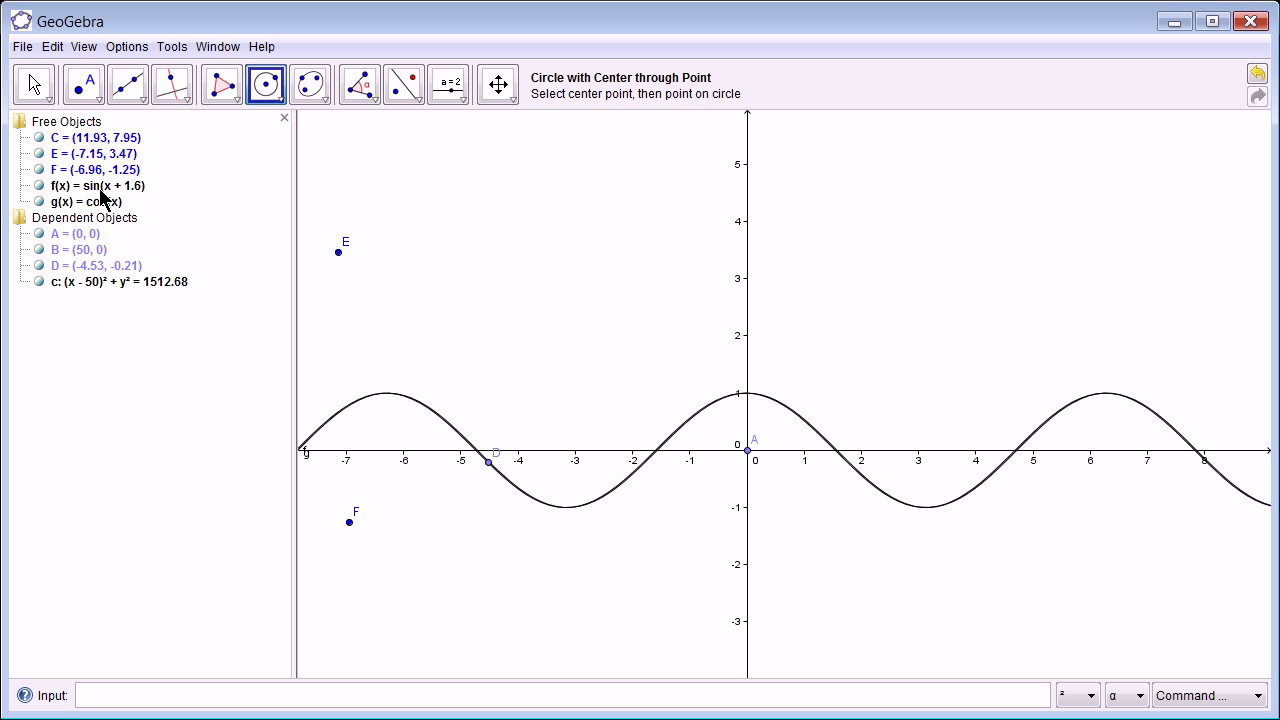
Insert a 2 after sin in f, then dismiss the resulting undefined-variable error.
{"action": "double_click", "coordinate": [100, 190]}
{"action": "left_click", "coordinate": [102, 190]}
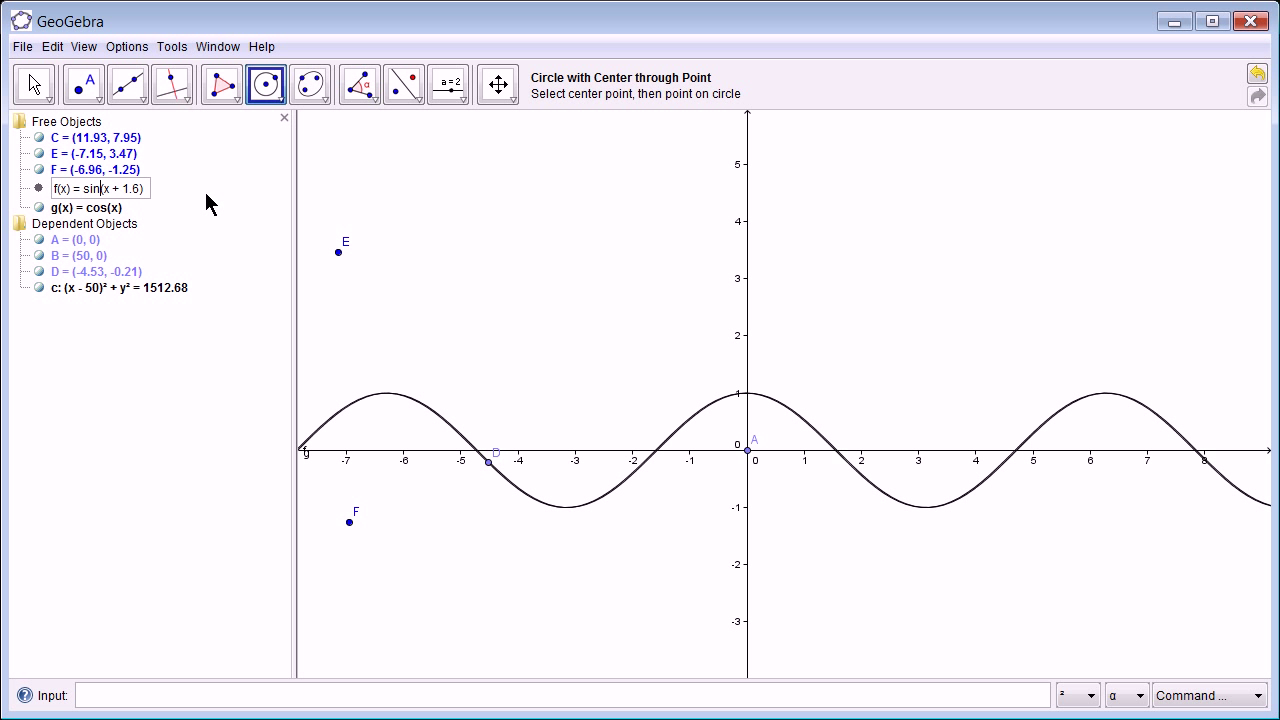
{"action": "type", "text": "2"}
{"action": "key", "text": "Return"}
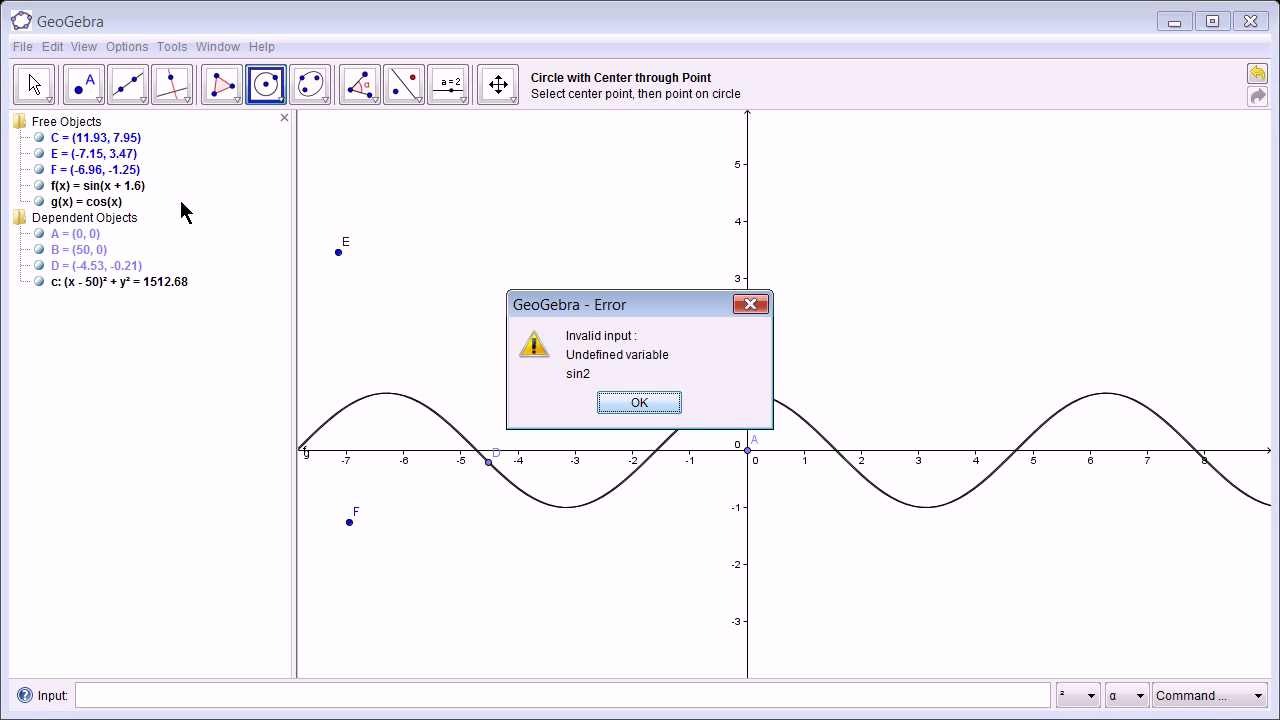
{"action": "left_click", "coordinate": [640, 402]}
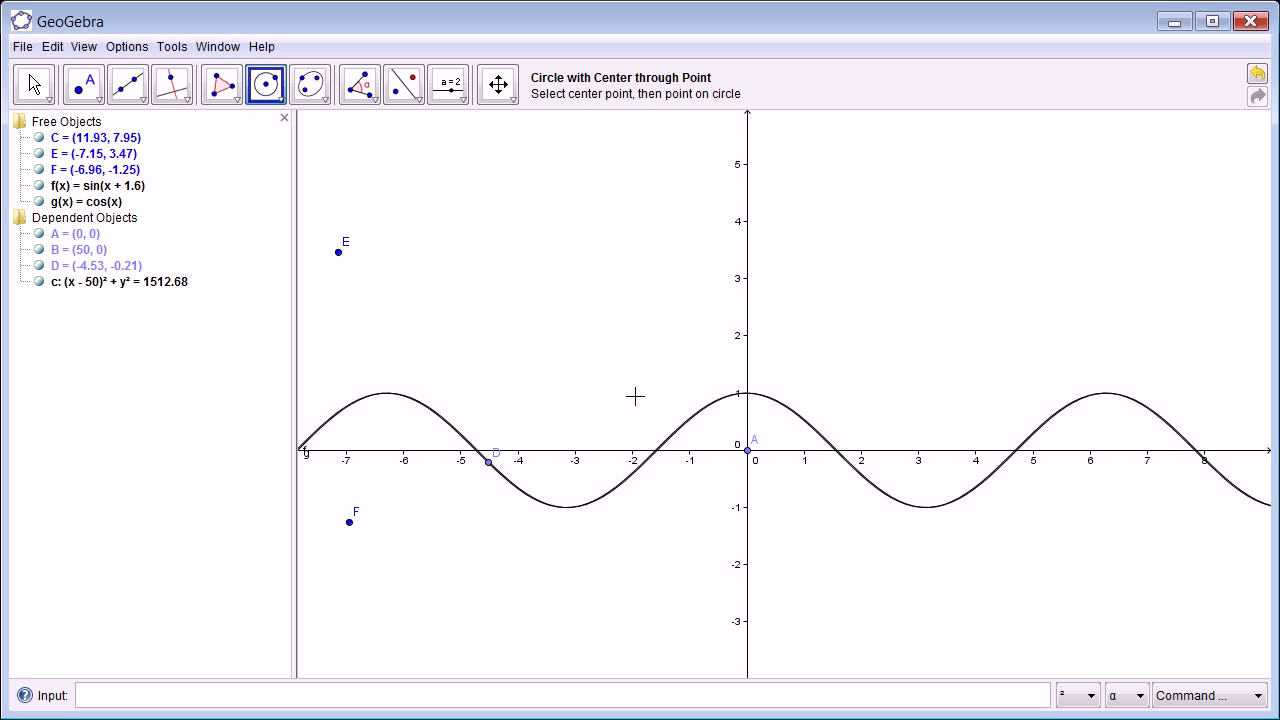
Add '(2' after sin and a closing bracket so f becomes sin(2(x + 1.6)).
{"action": "left_click", "coordinate": [109, 186]}
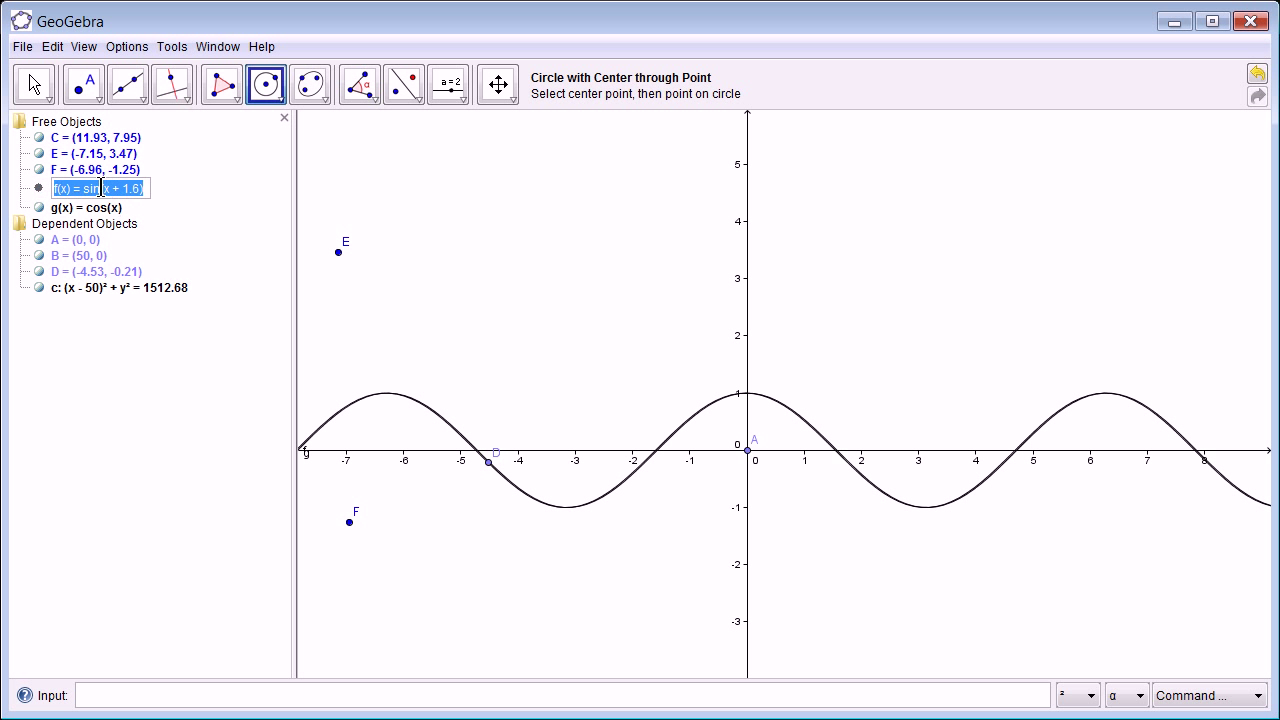
{"action": "left_click", "coordinate": [100, 186]}
{"action": "left_click", "coordinate": [126, 188]}
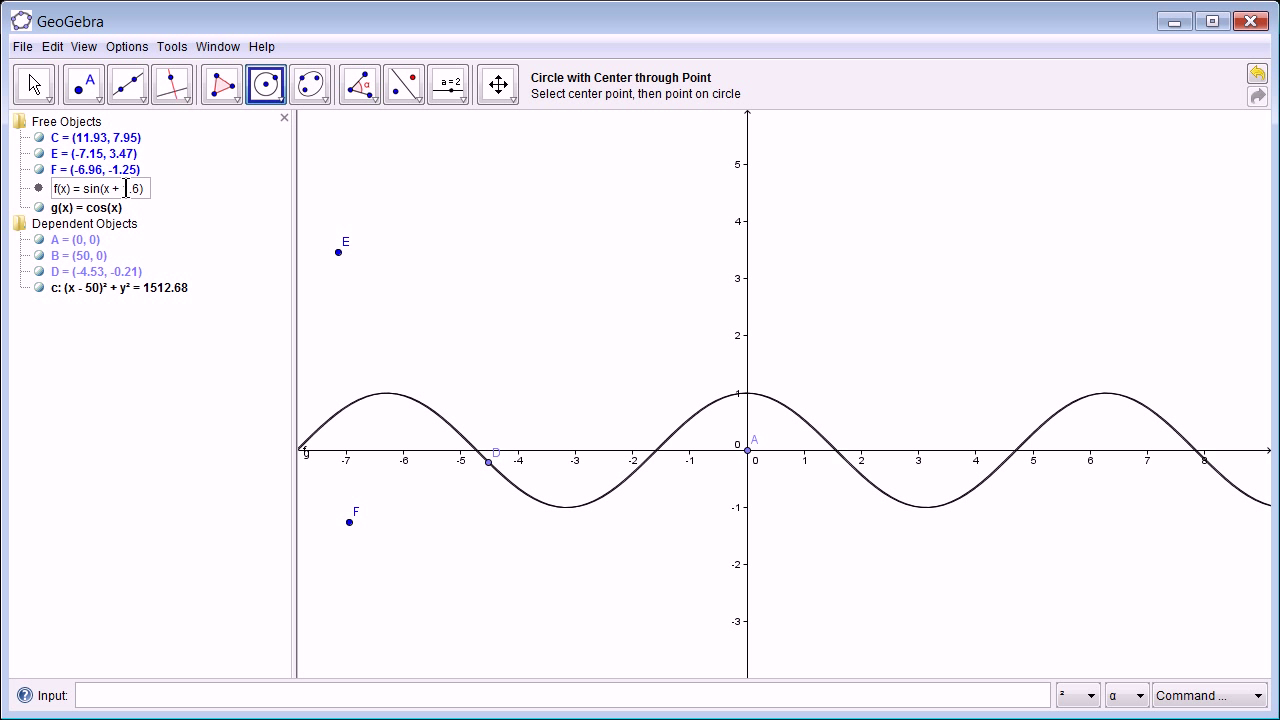
{"action": "type", "text": "(2"}
{"action": "key", "text": "End"}
{"action": "type", "text": "))"}
{"action": "key", "text": "Return"}
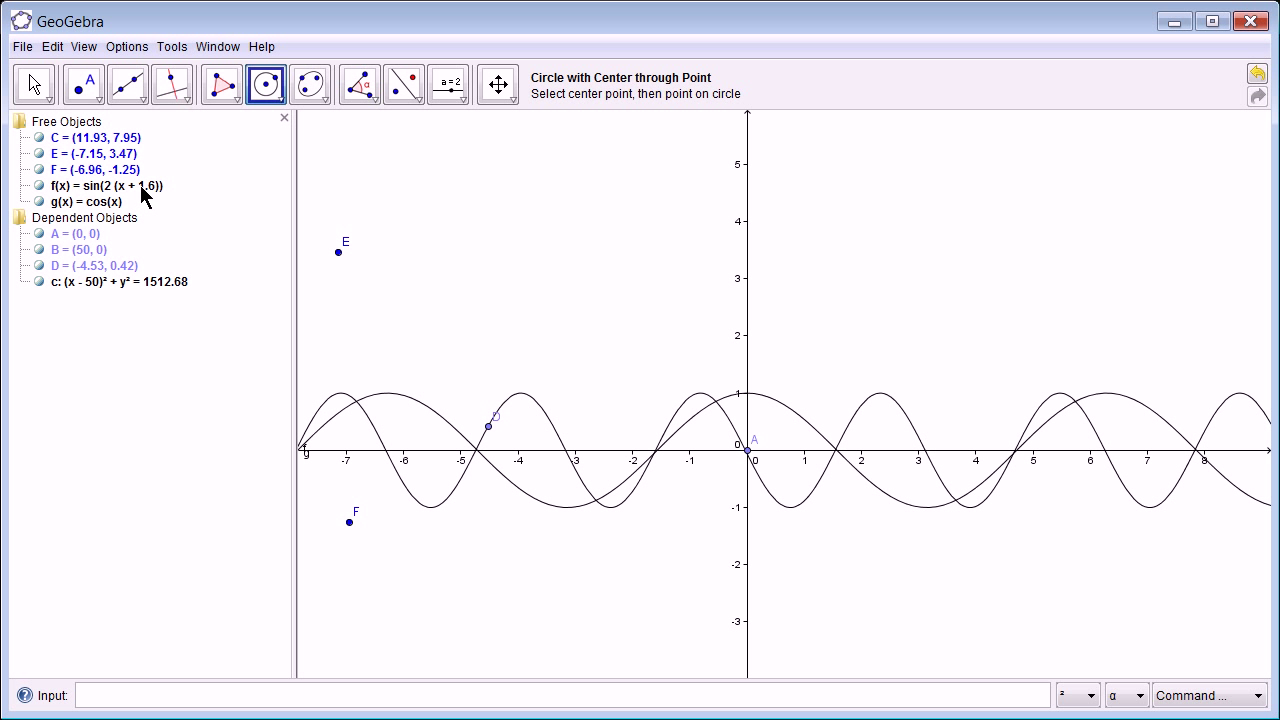
Change f(x)'s phase shift from 1.6 to 3.14, giving sin(2(x + 3.14)).
{"action": "double_click", "coordinate": [143, 190]}
{"action": "left_click_drag", "start_coordinate": [137, 189], "coordinate": [157, 189]}
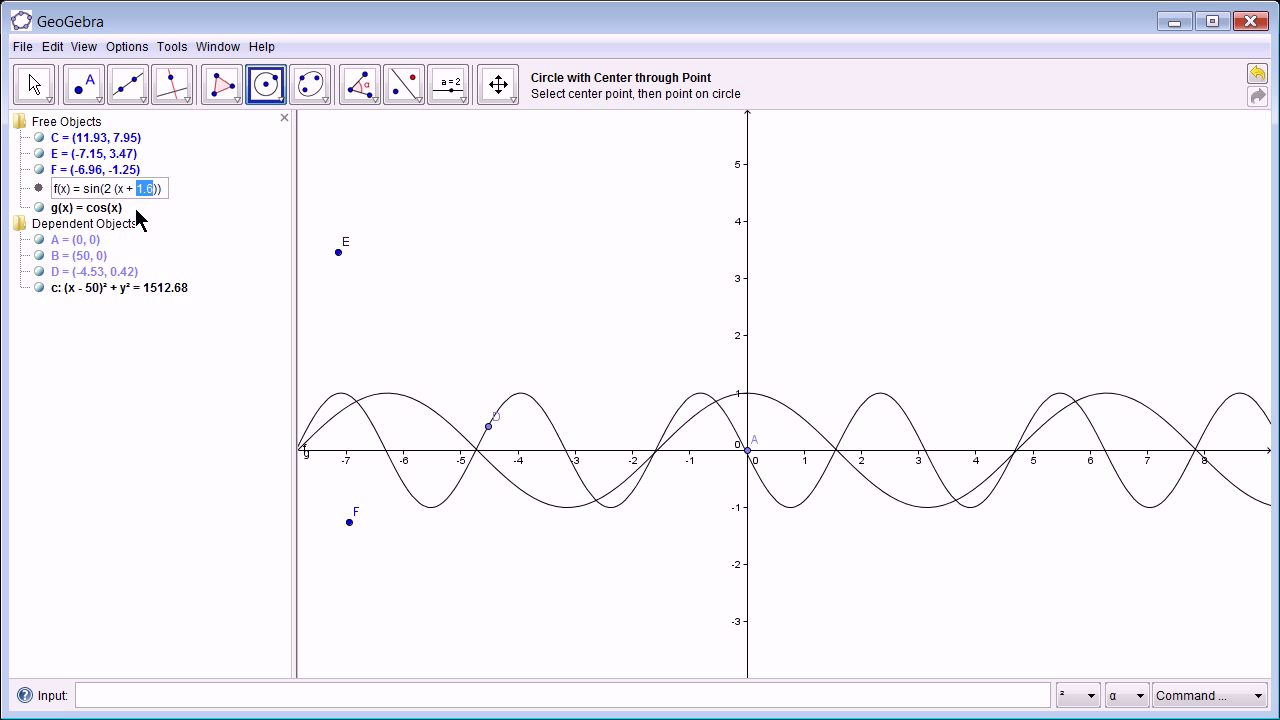
{"action": "type", "text": "3.14"}
{"action": "key", "text": "Return"}
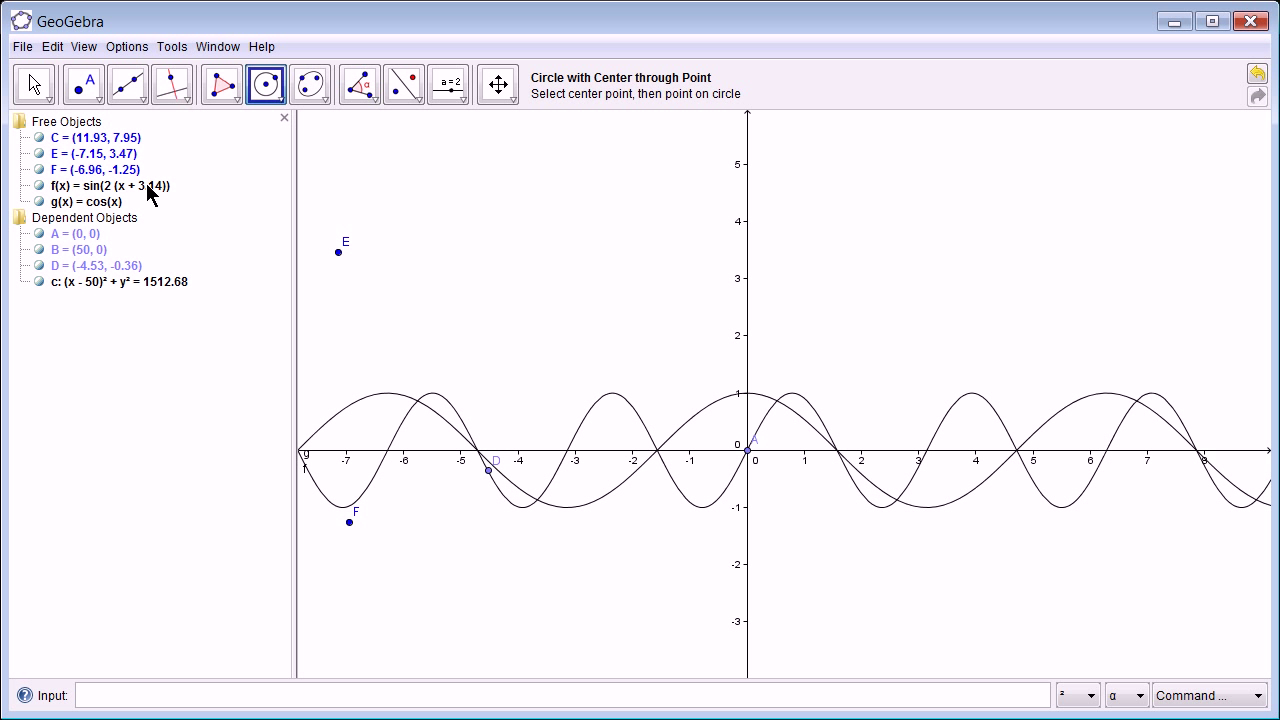
Try inserting 2 into g(x)'s cos(x); the canvas click leaves g unchanged and adds point G.
{"action": "double_click", "coordinate": [148, 187]}
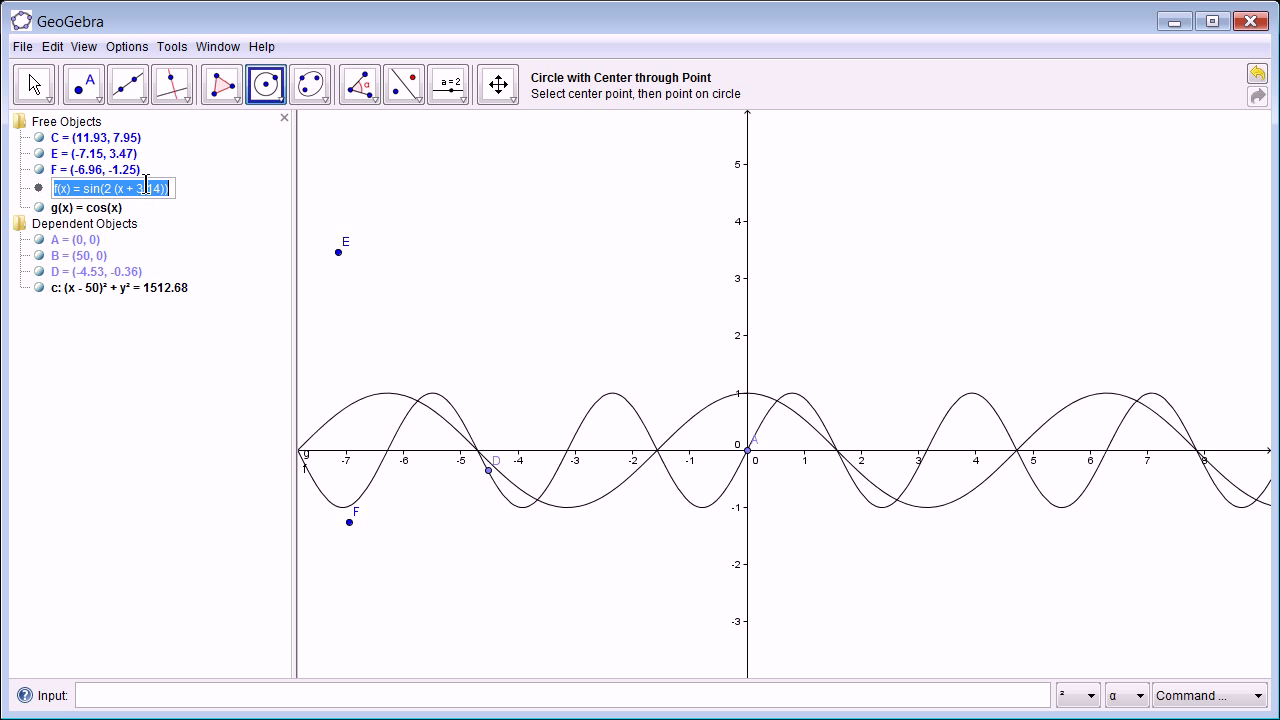
{"action": "left_click", "coordinate": [97, 212]}
{"action": "double_click", "coordinate": [90, 205]}
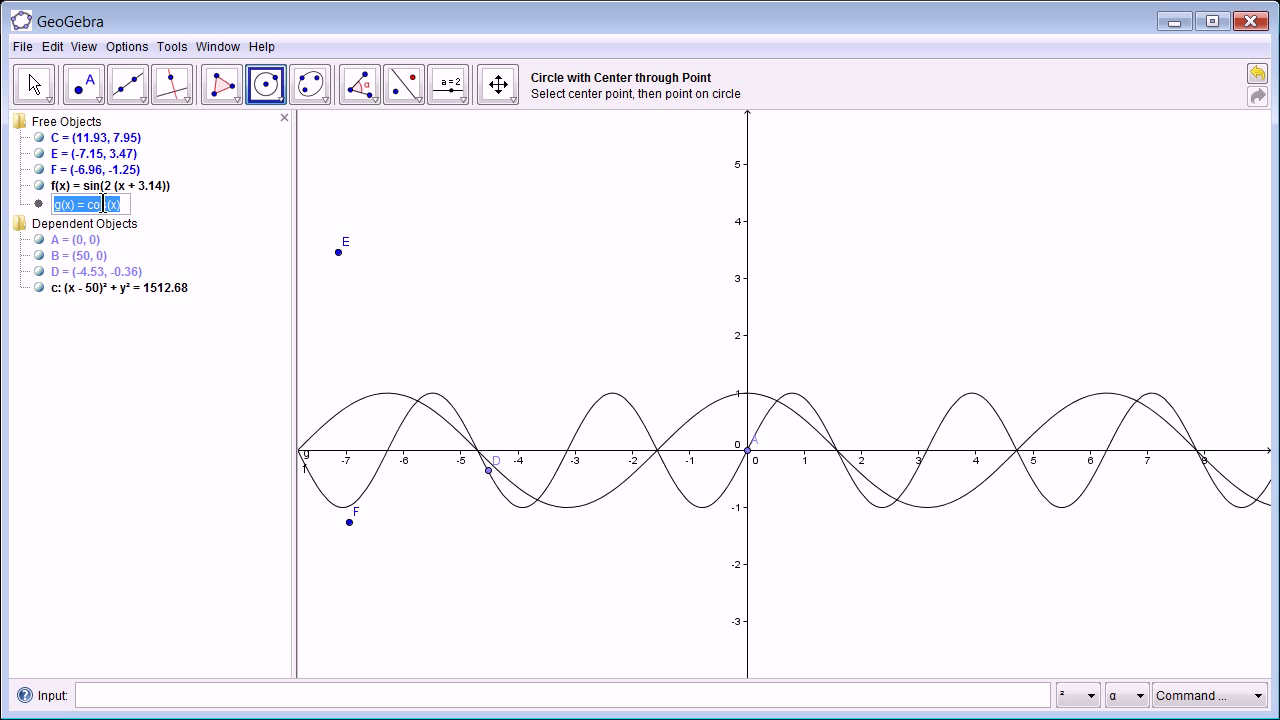
{"action": "left_click", "coordinate": [104, 204]}
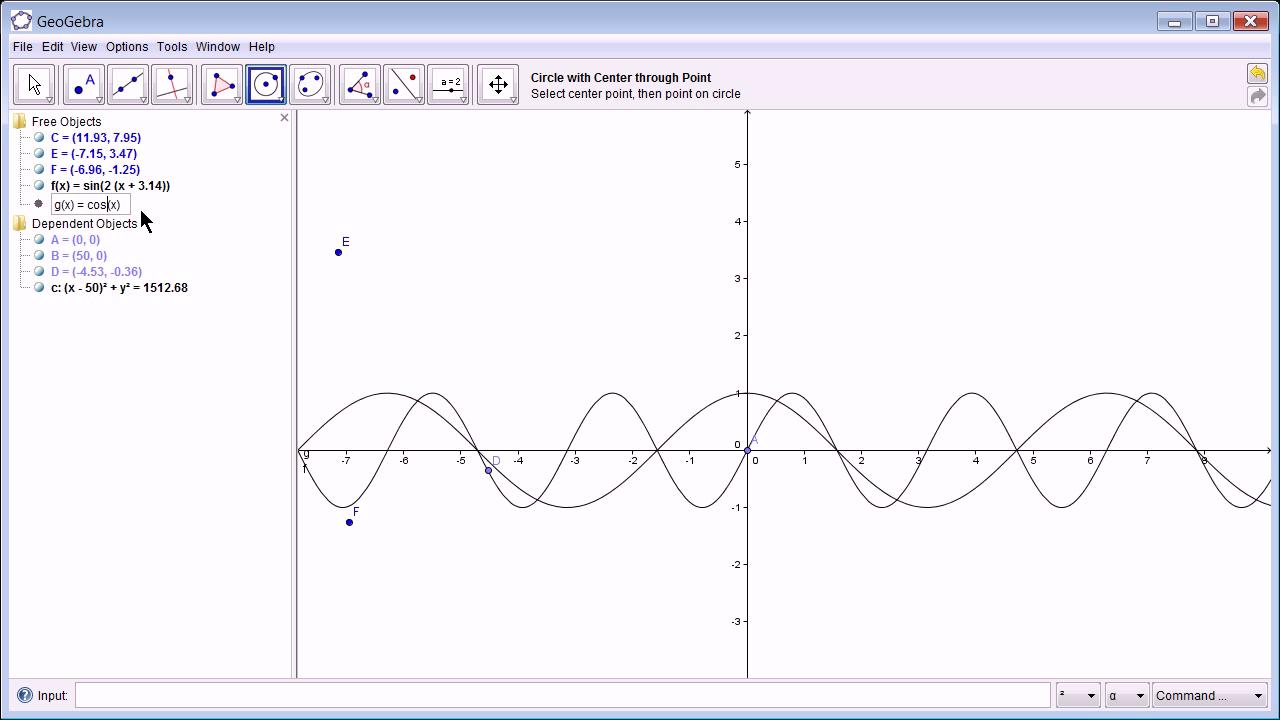
{"action": "type", "text": "2"}
{"action": "left_click", "coordinate": [315, 269]}
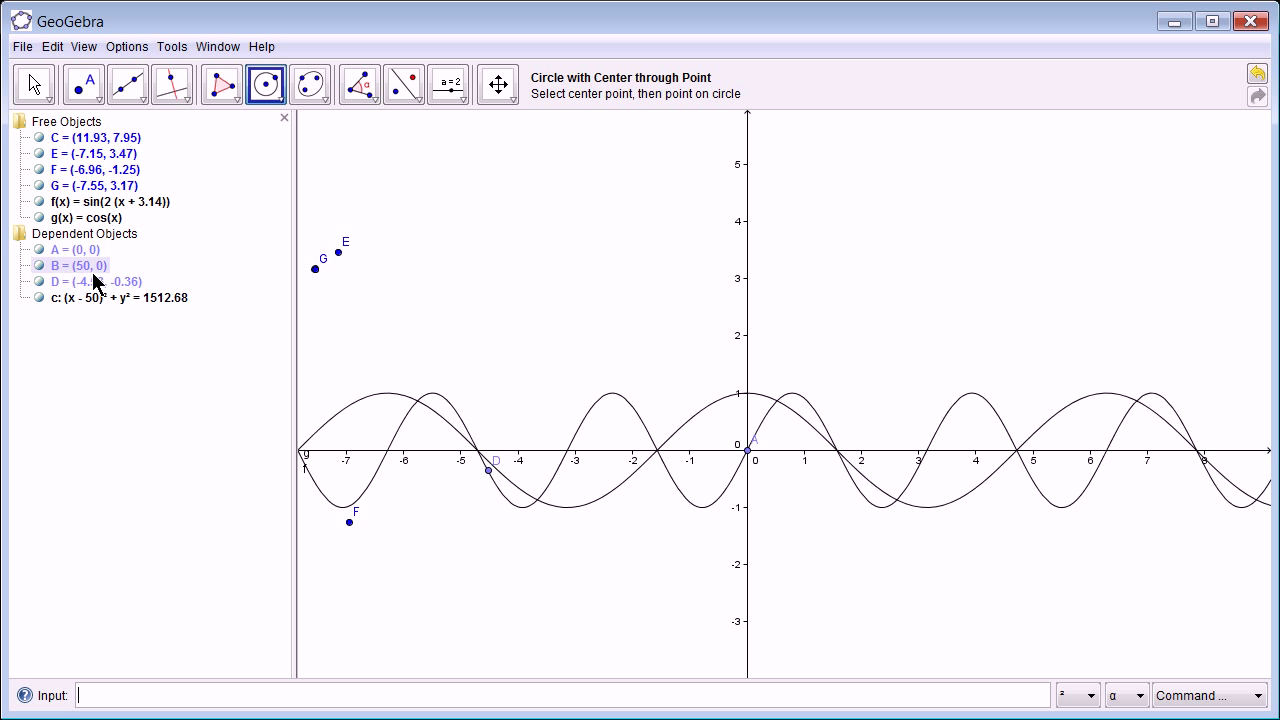
Edit g(x) from cos(x) to cos(2x).
{"action": "left_click", "coordinate": [40, 218]}
{"action": "left_click", "coordinate": [40, 218]}
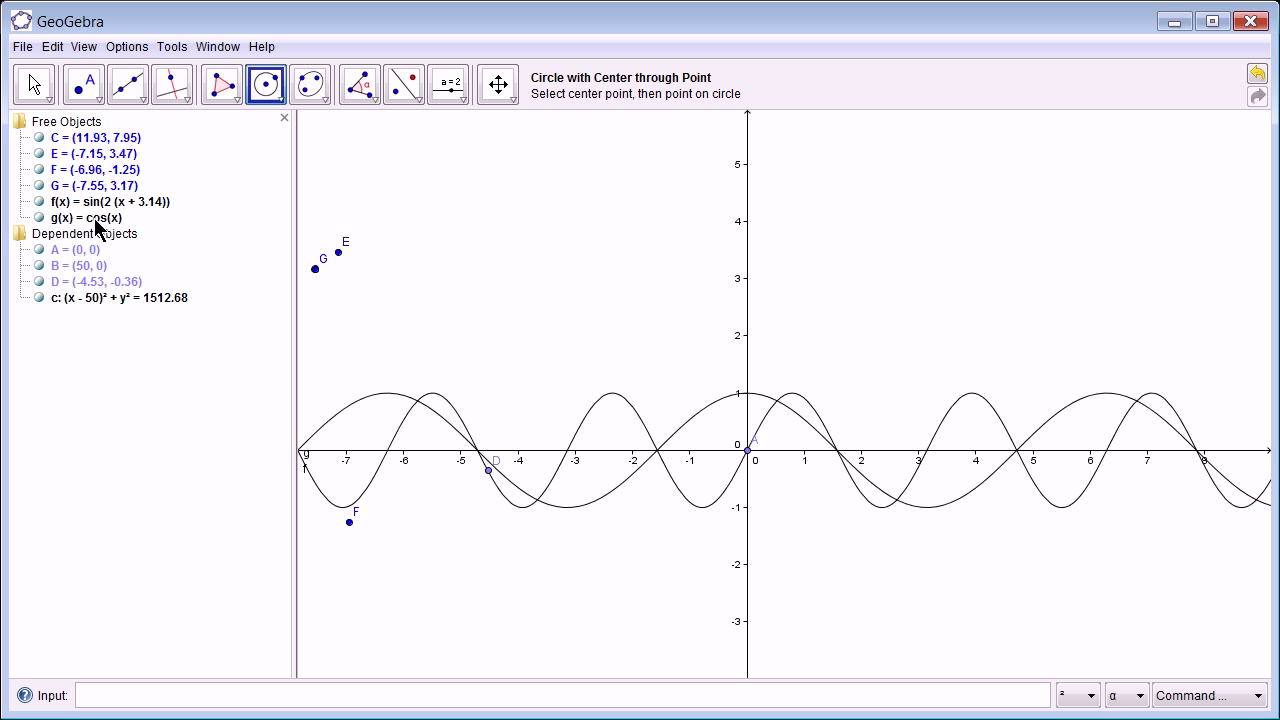
{"action": "double_click", "coordinate": [105, 220]}
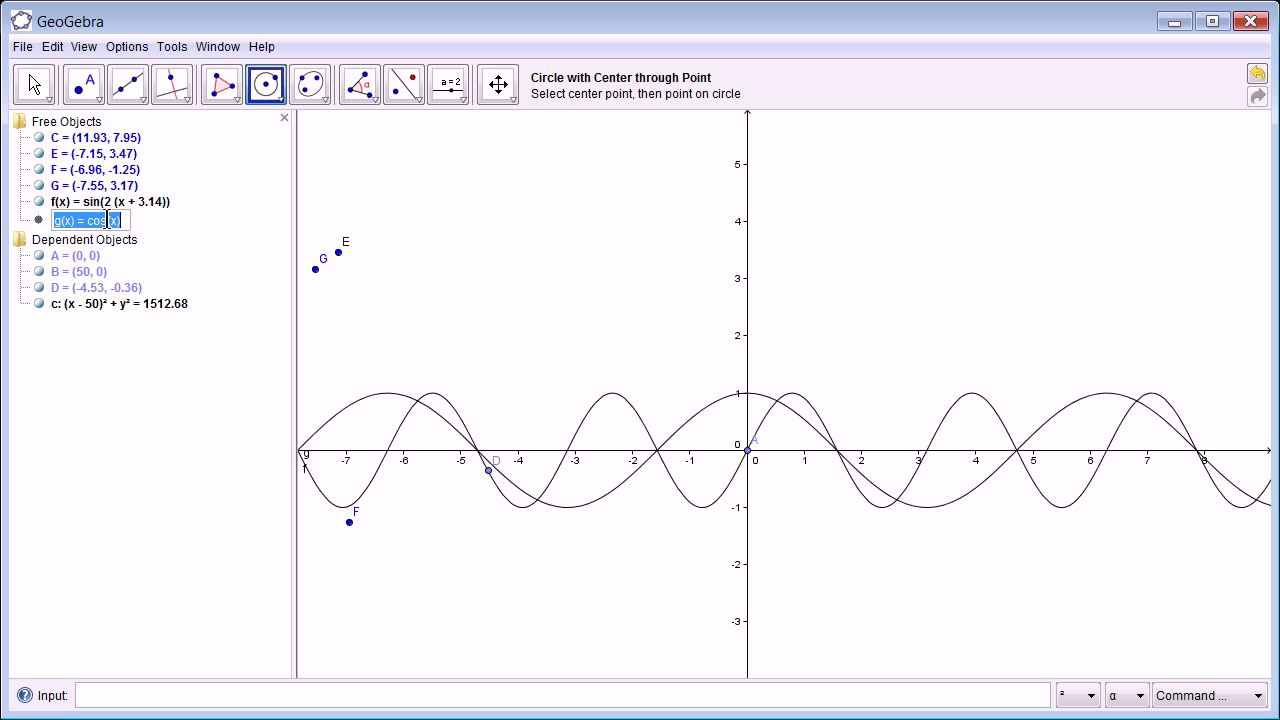
{"action": "type", "text": "2"}
{"action": "key", "text": "Return"}
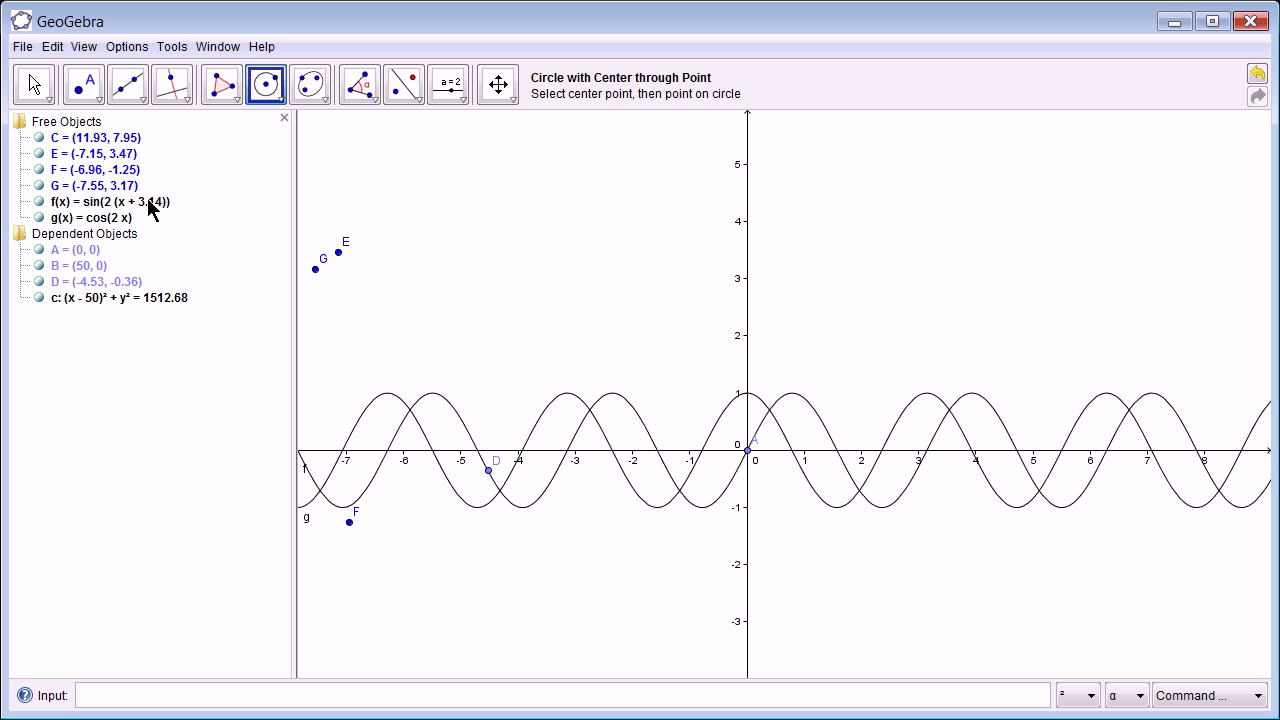
Change f(x)'s shift to 1.6, then to 0.8, so sin(2(x + 0.8)) overlaps cos(2x).
{"action": "double_click", "coordinate": [145, 201]}
{"action": "left_click_drag", "start_coordinate": [136, 201], "coordinate": [160, 198]}
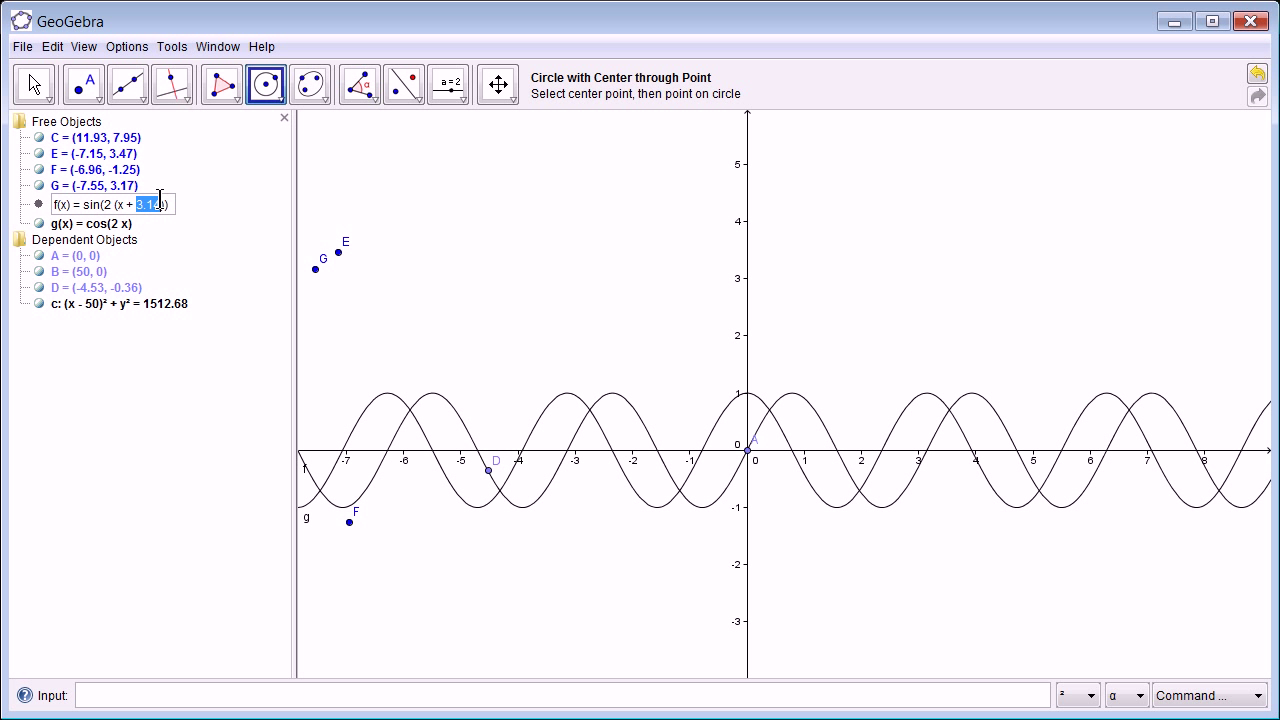
{"action": "type", "text": "1.6"}
{"action": "key", "text": "Return"}
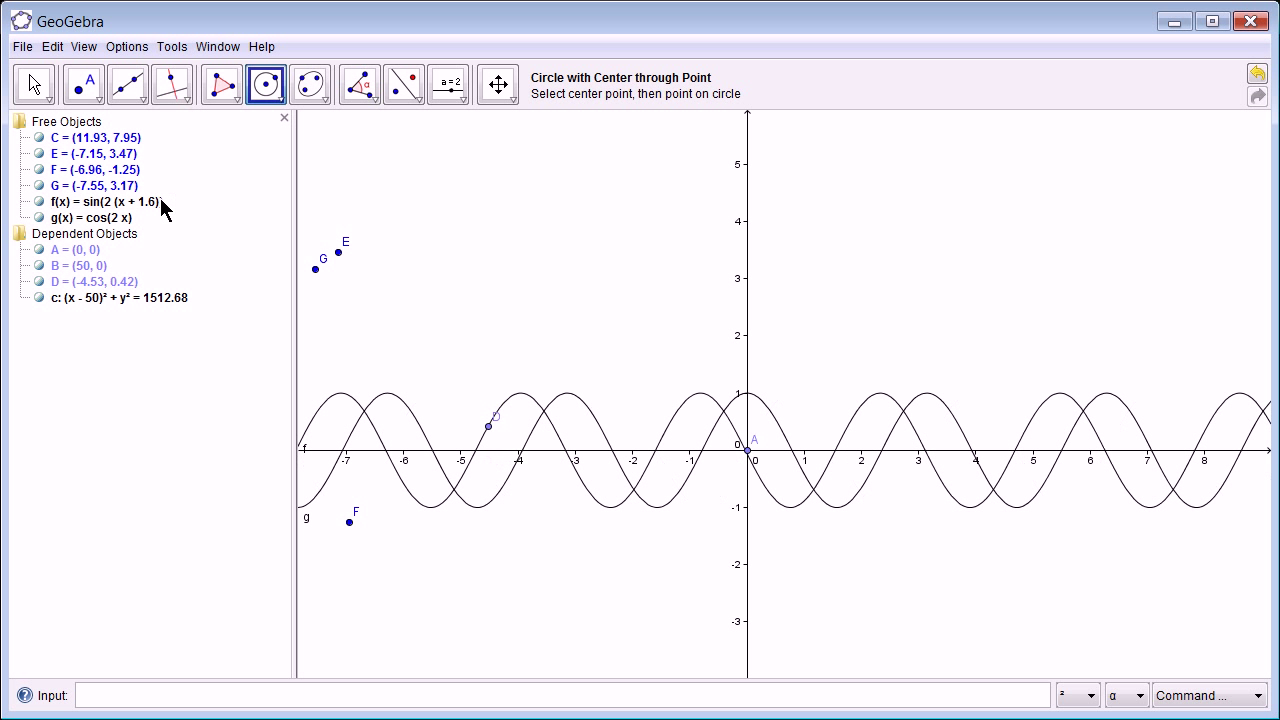
{"action": "double_click", "coordinate": [140, 201]}
{"action": "left_click_drag", "start_coordinate": [136, 201], "coordinate": [148, 201]}
{"action": "type", "text": "0"}
{"action": "type", "text": ".5"}
{"action": "key", "text": "Return"}
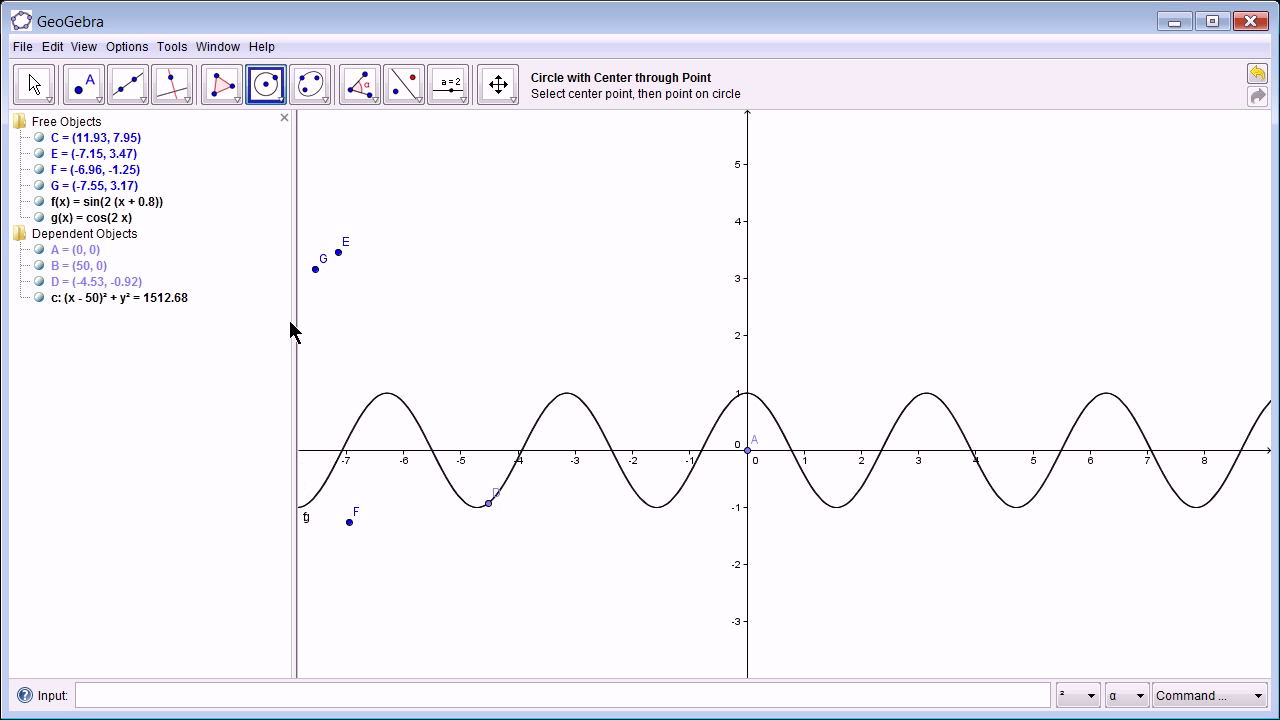
Launch the GeoGebra Forum from the Help menu in the browser.
{"action": "left_click", "coordinate": [261, 47]}
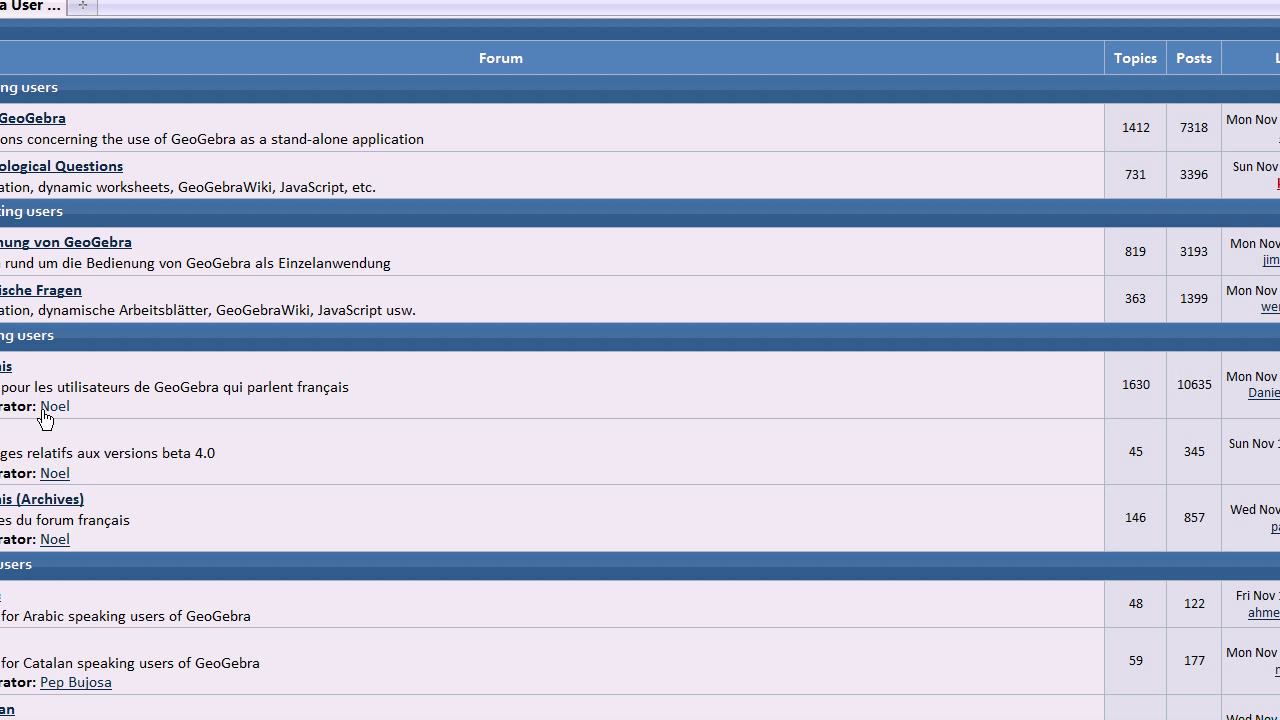
{"action": "scroll", "coordinate": [46, 409], "scroll_direction": "down", "scroll_amount": 2}
{"action": "scroll", "coordinate": [54, 514], "scroll_direction": "down", "scroll_amount": 3}
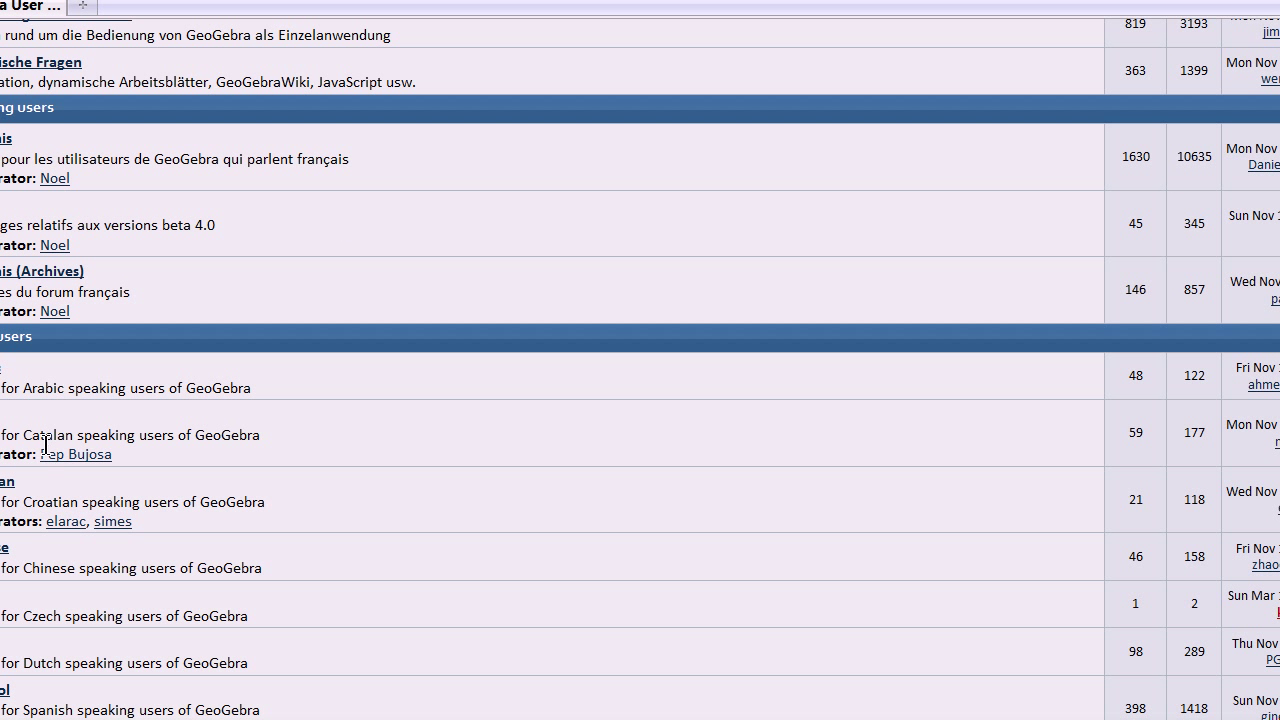
{"action": "scroll", "coordinate": [45, 444], "scroll_direction": "down", "scroll_amount": 1}
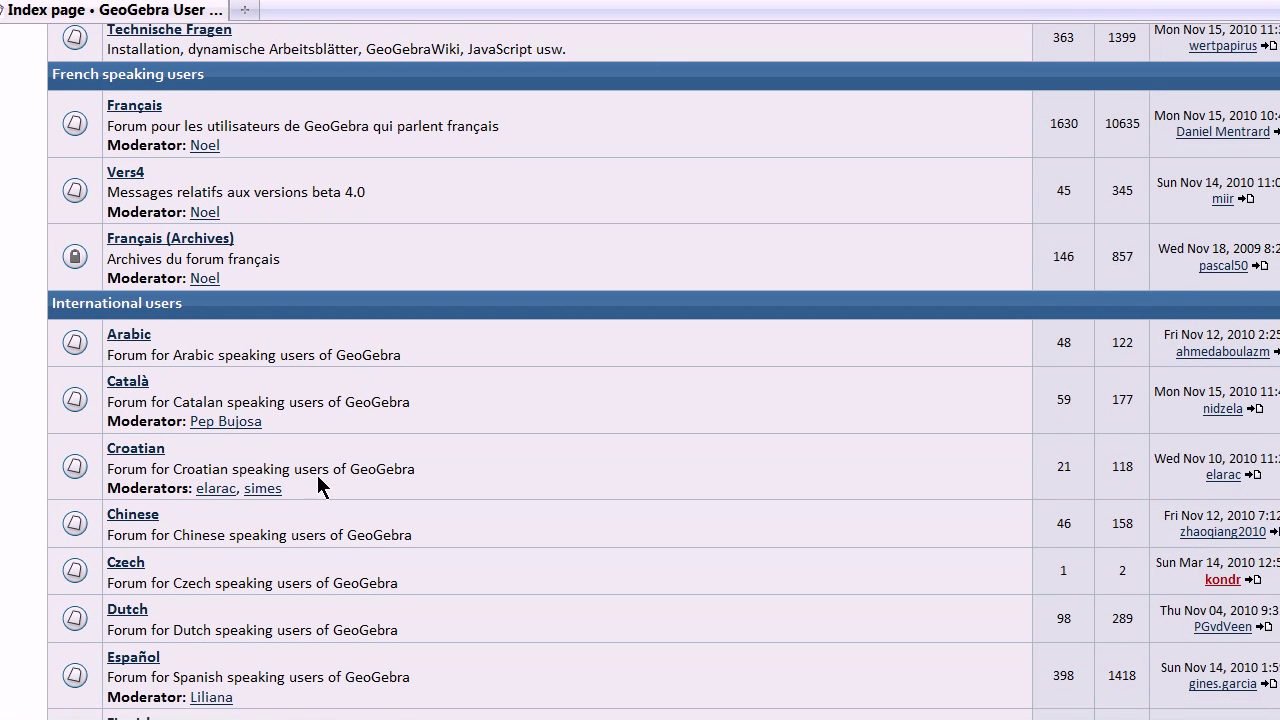
{"action": "scroll", "coordinate": [167, 555], "scroll_direction": "down", "scroll_amount": 3}
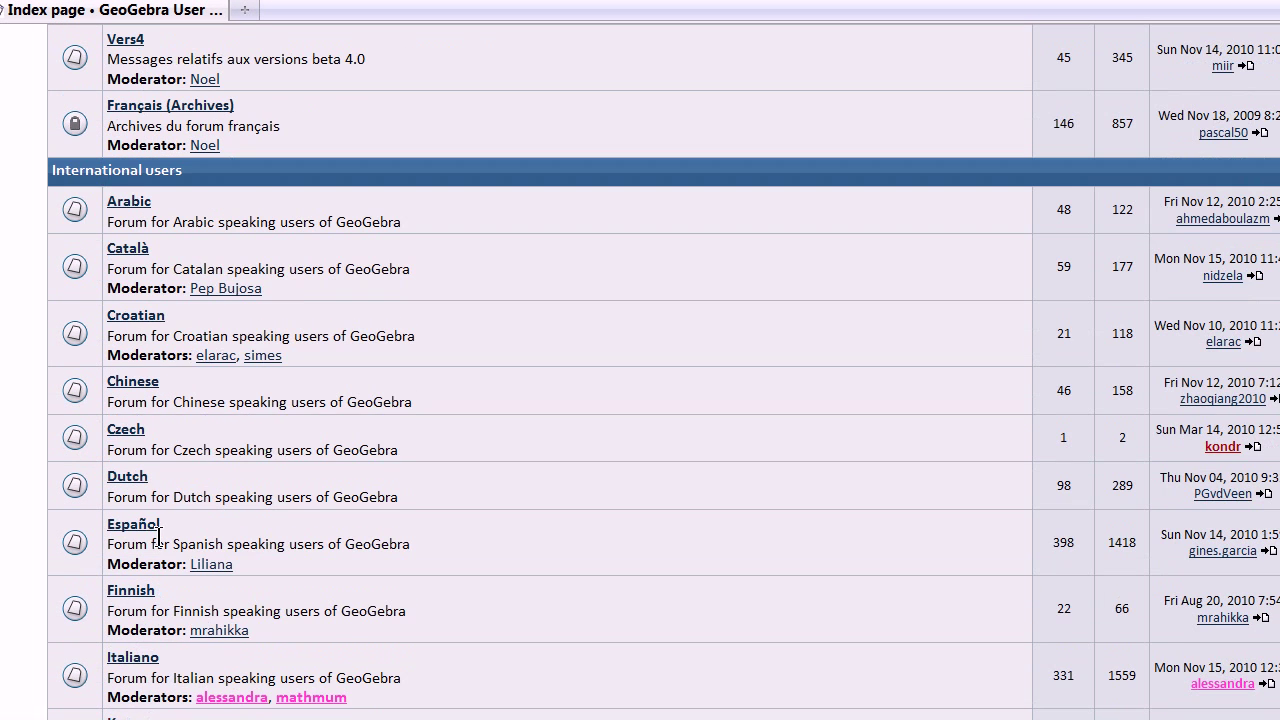
{"action": "scroll", "coordinate": [183, 594], "scroll_direction": "down", "scroll_amount": 3}
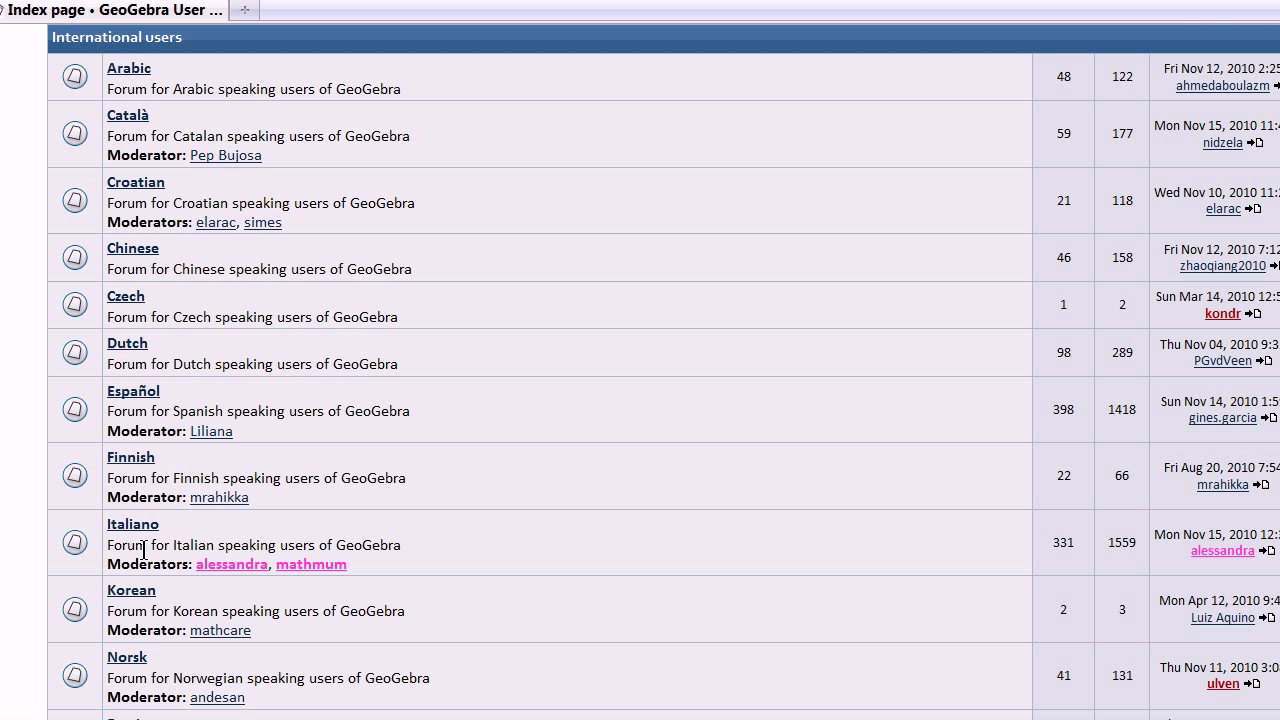
{"action": "scroll", "coordinate": [146, 551], "scroll_direction": "down", "scroll_amount": 2}
{"action": "scroll", "coordinate": [146, 551], "scroll_direction": "down", "scroll_amount": 4}
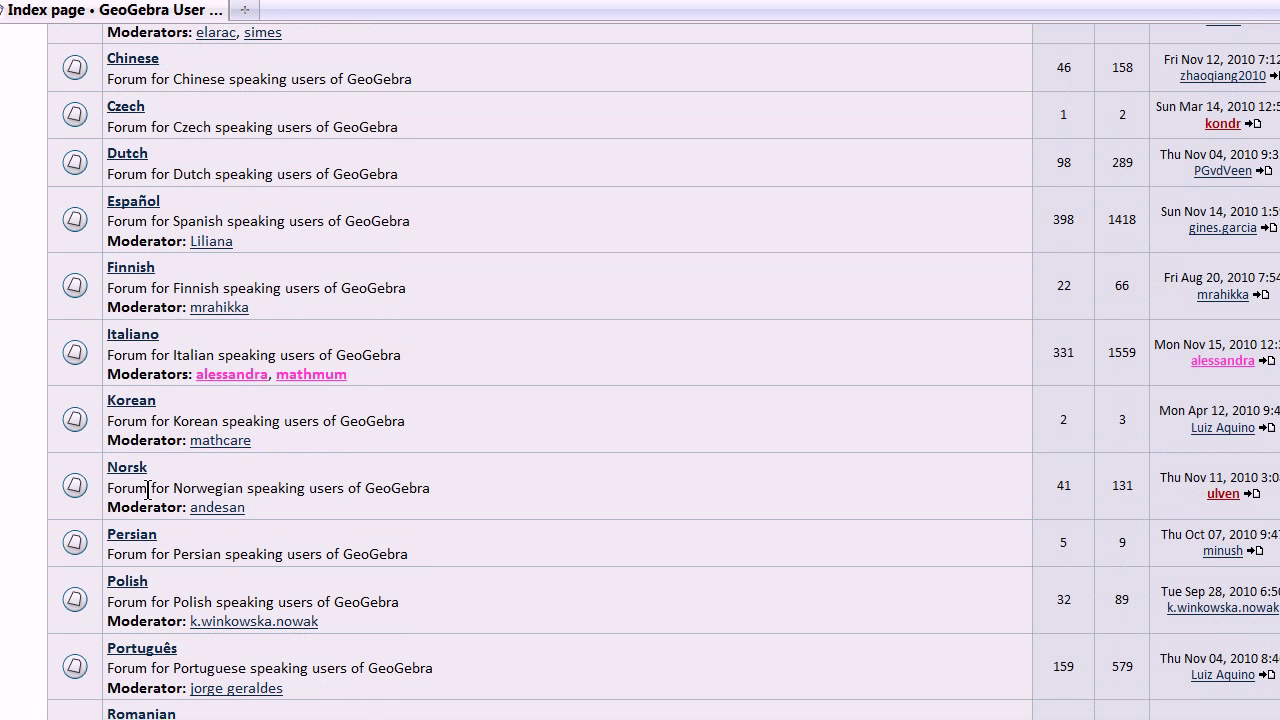
{"action": "scroll", "coordinate": [151, 500], "scroll_direction": "down", "scroll_amount": 1}
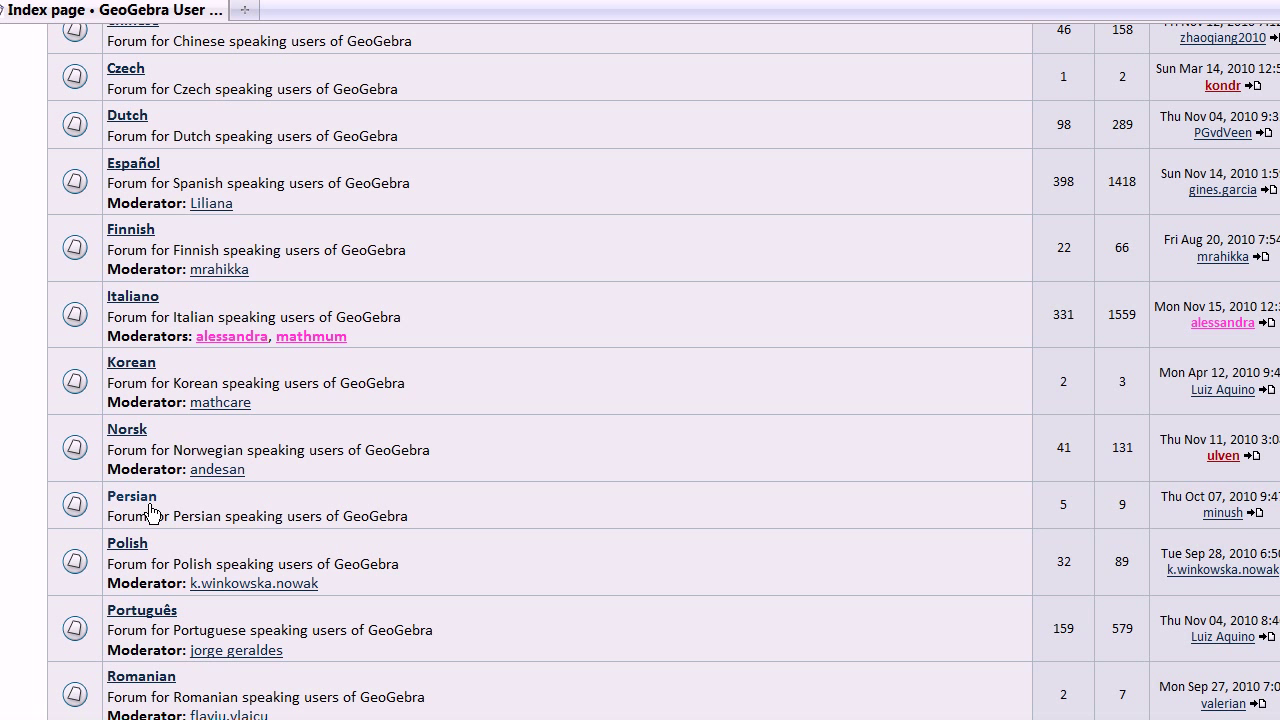
{"action": "scroll", "coordinate": [150, 510], "scroll_direction": "down", "scroll_amount": 3}
{"action": "scroll", "coordinate": [184, 530], "scroll_direction": "down", "scroll_amount": 4}
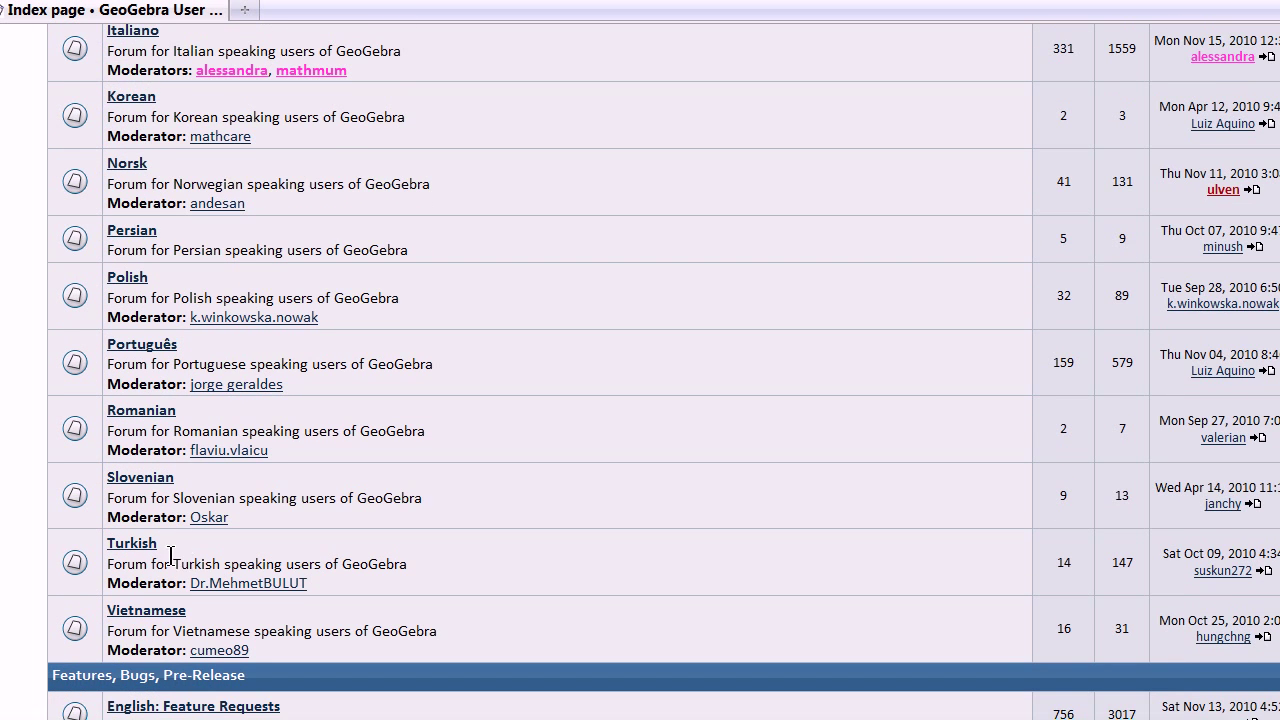
{"action": "scroll", "coordinate": [178, 550], "scroll_direction": "down", "scroll_amount": 2}
{"action": "scroll", "coordinate": [172, 562], "scroll_direction": "down", "scroll_amount": 7}
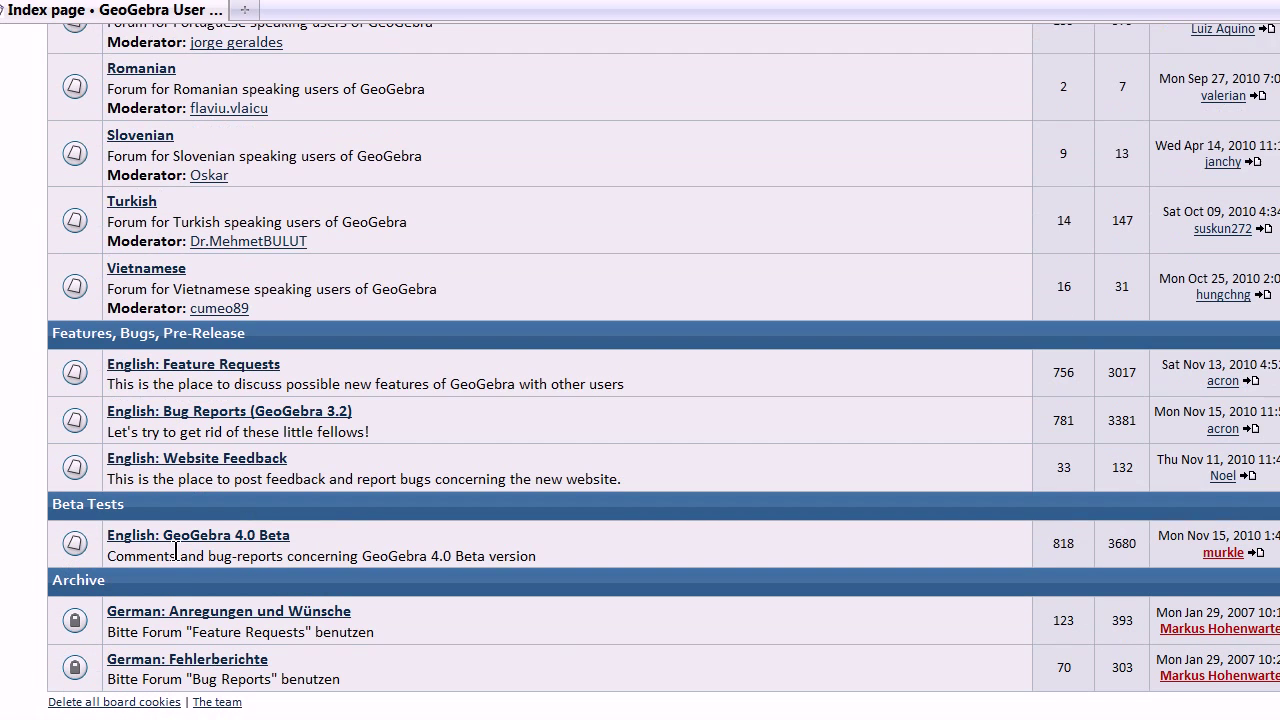
{"action": "scroll", "coordinate": [178, 556], "scroll_direction": "down", "scroll_amount": 1}
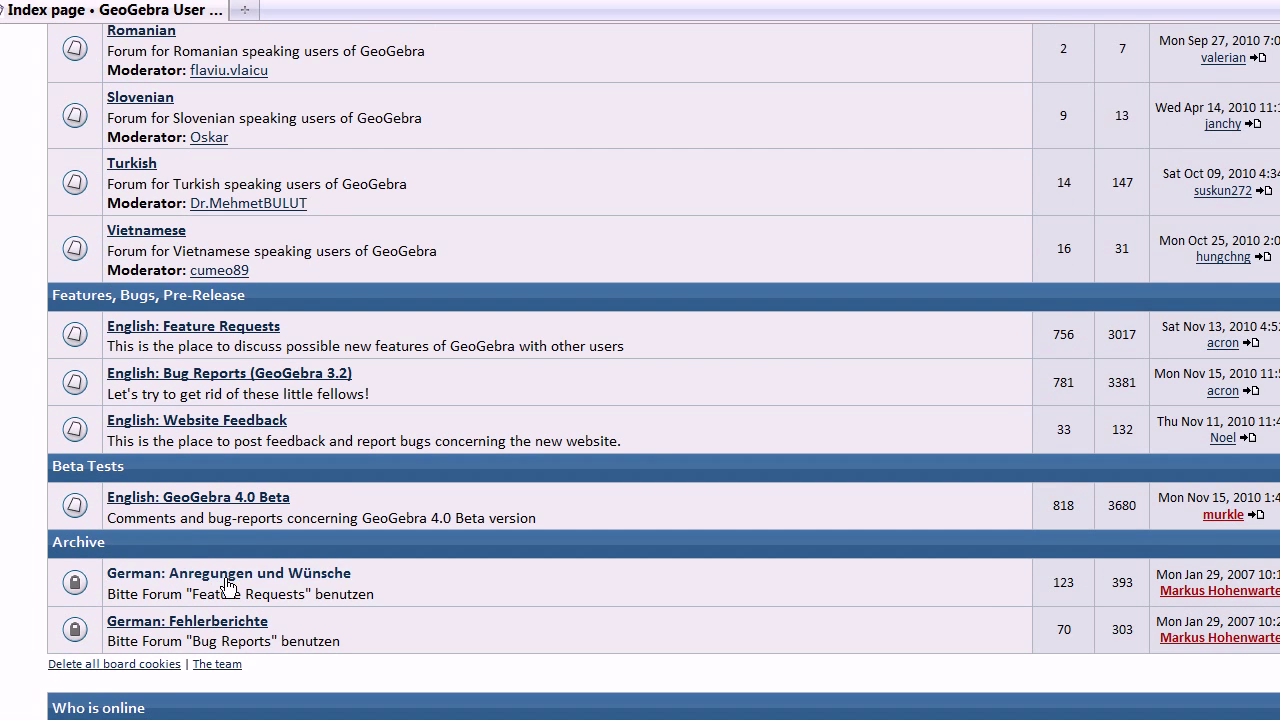
{"action": "scroll", "coordinate": [225, 580], "scroll_direction": "up", "scroll_amount": 20}
{"action": "scroll", "coordinate": [225, 580], "scroll_direction": "up", "scroll_amount": 8}
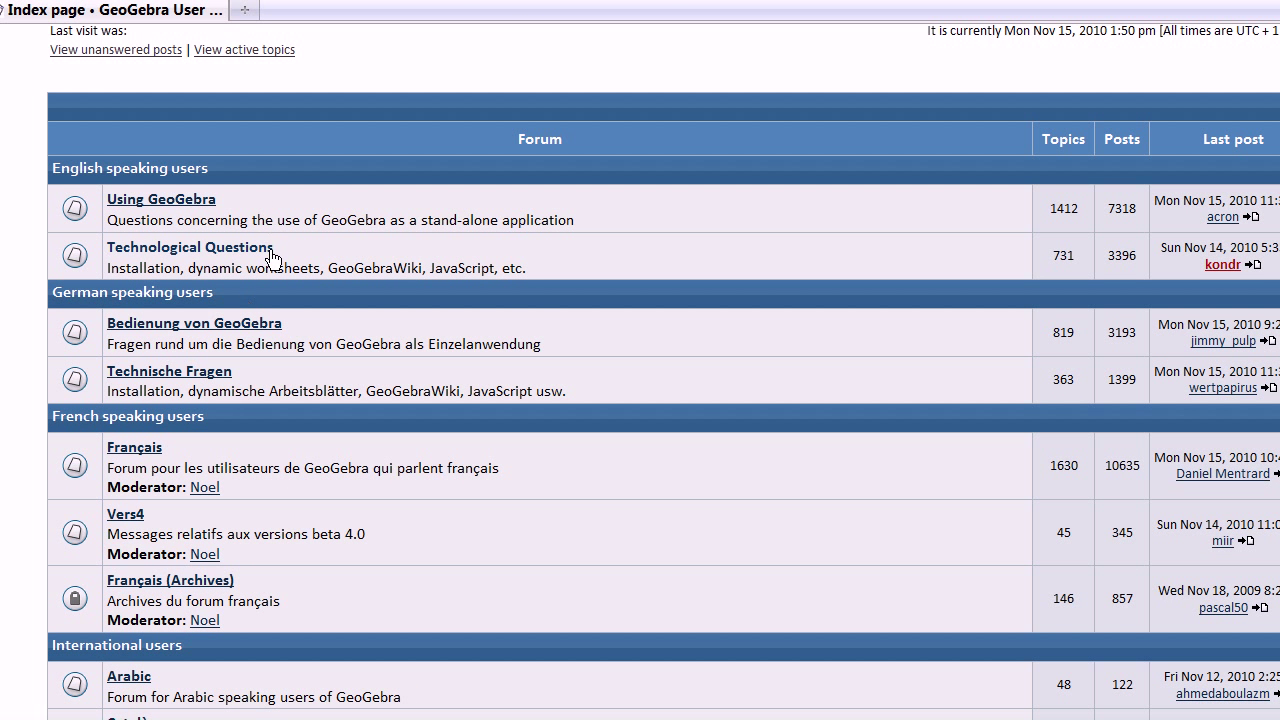
{"action": "scroll", "coordinate": [205, 568], "scroll_direction": "down", "scroll_amount": 2}
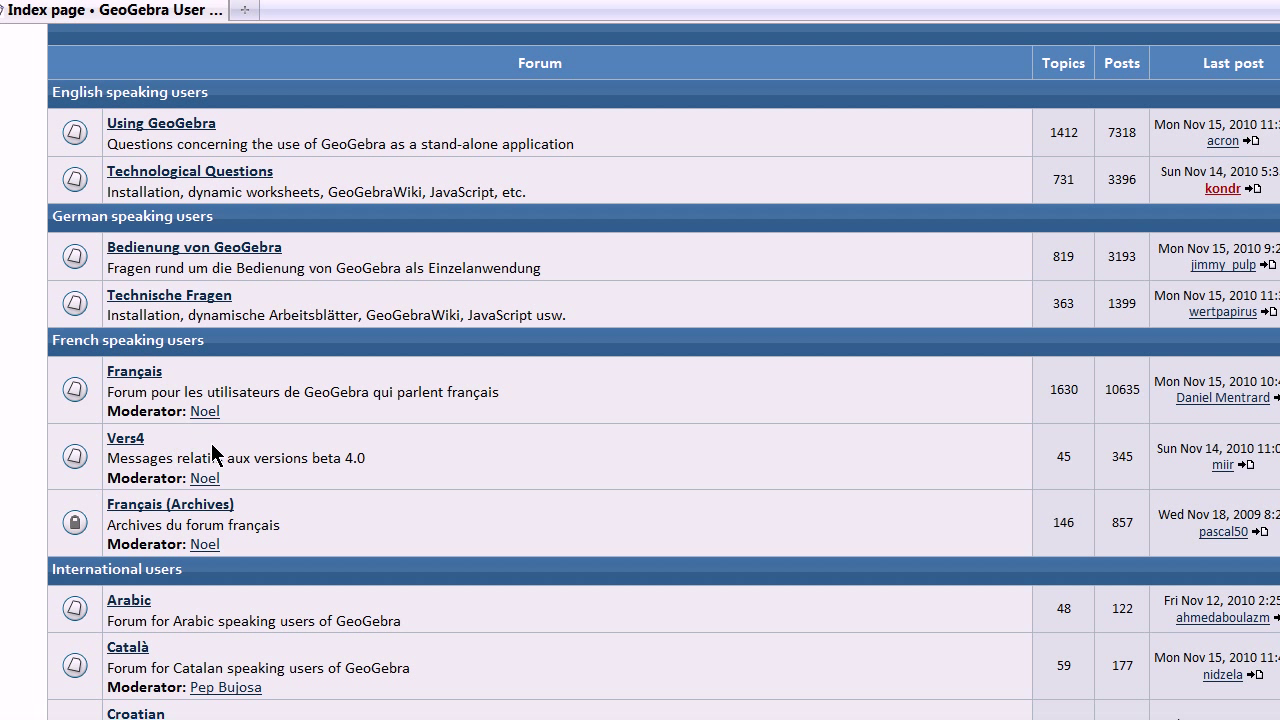
{"action": "scroll", "coordinate": [306, 197], "scroll_direction": "up", "scroll_amount": 5}
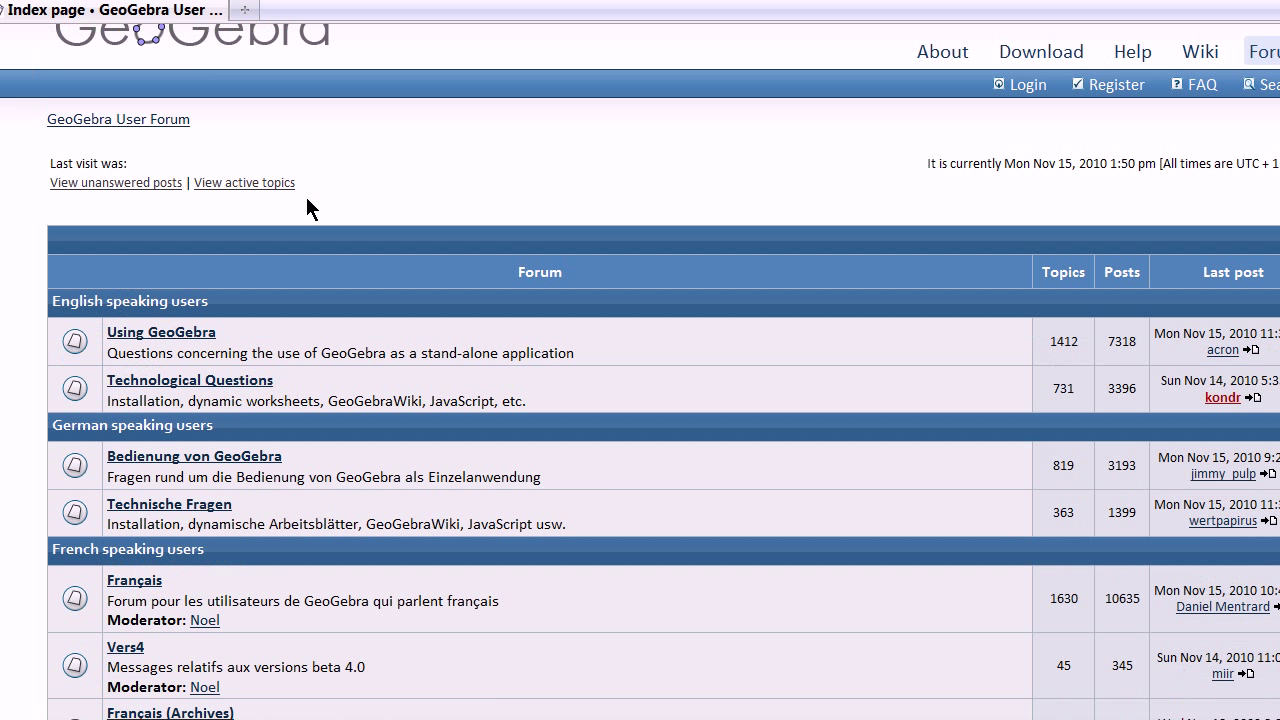